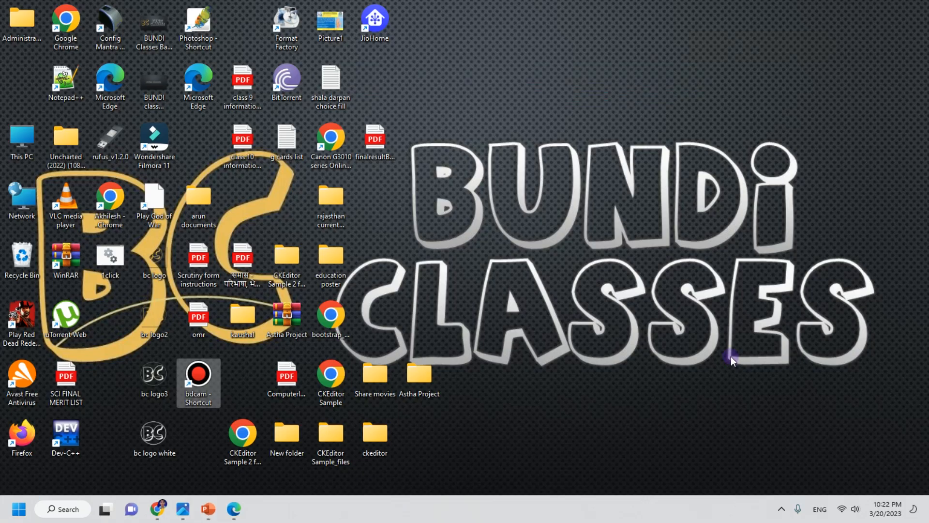
# Switch to Google Chrome, launch RajKaj from the Rajasthan Single Sign On portal, and load the My Worklist counts
pyautogui.click(157, 509)
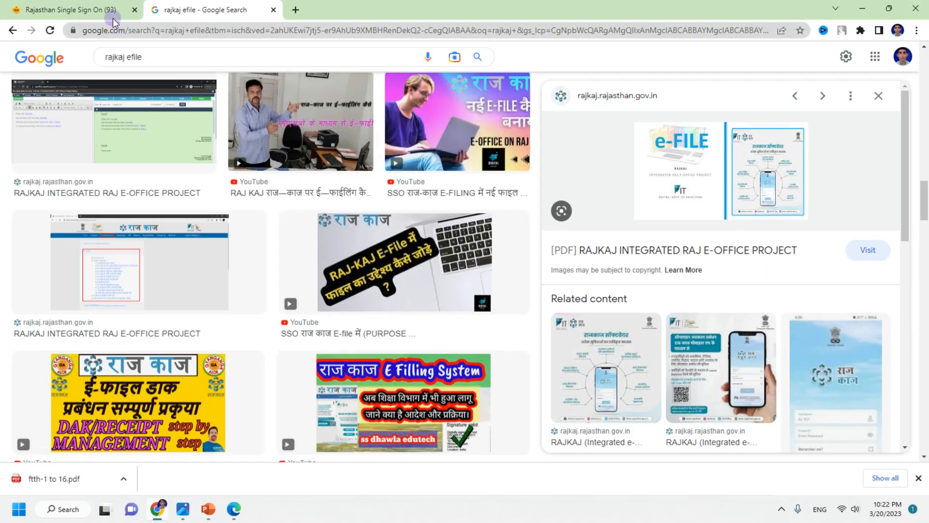
pyautogui.click(73, 10)
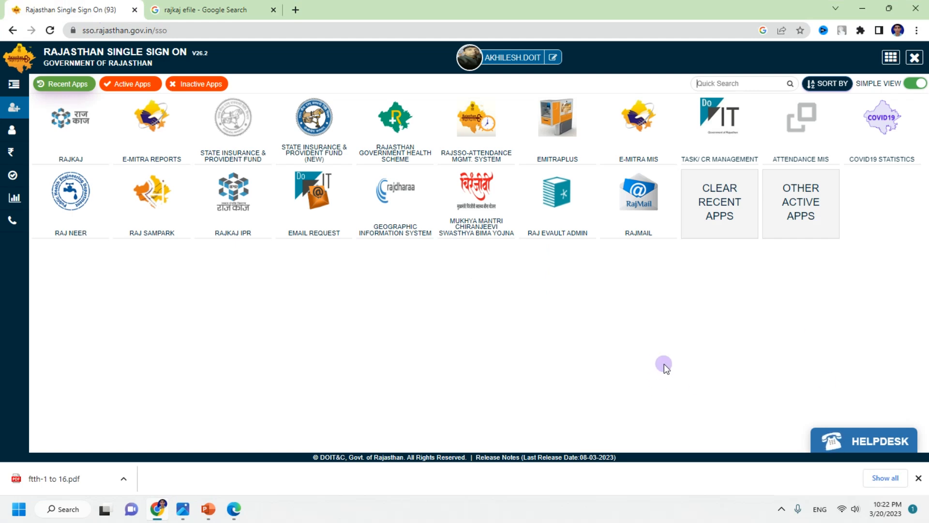
pyautogui.click(83, 140)
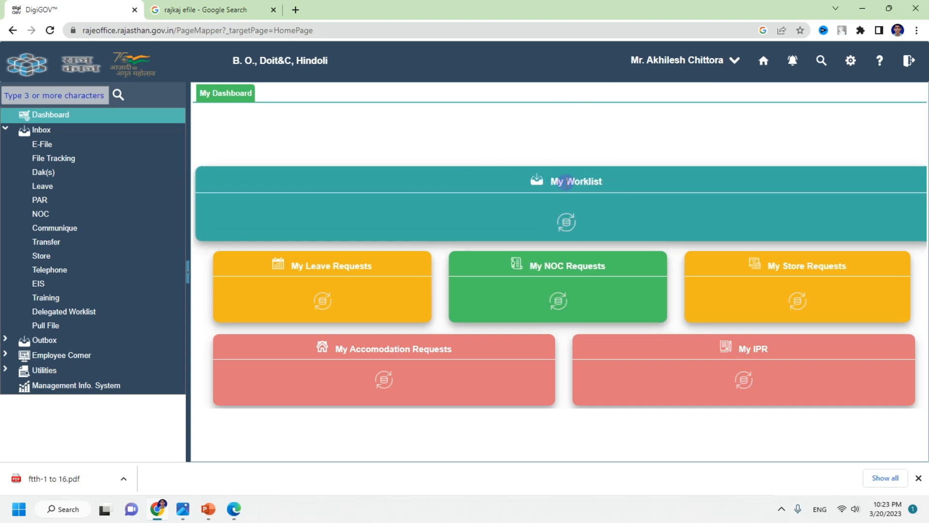
pyautogui.click(567, 222)
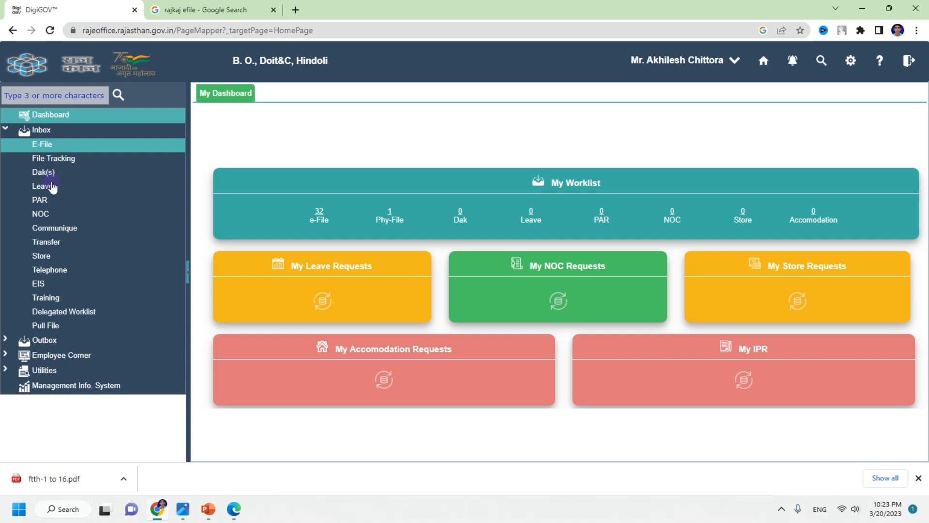
# Open the E-File inbox and search the received files for "ftth"
pyautogui.click(46, 144)
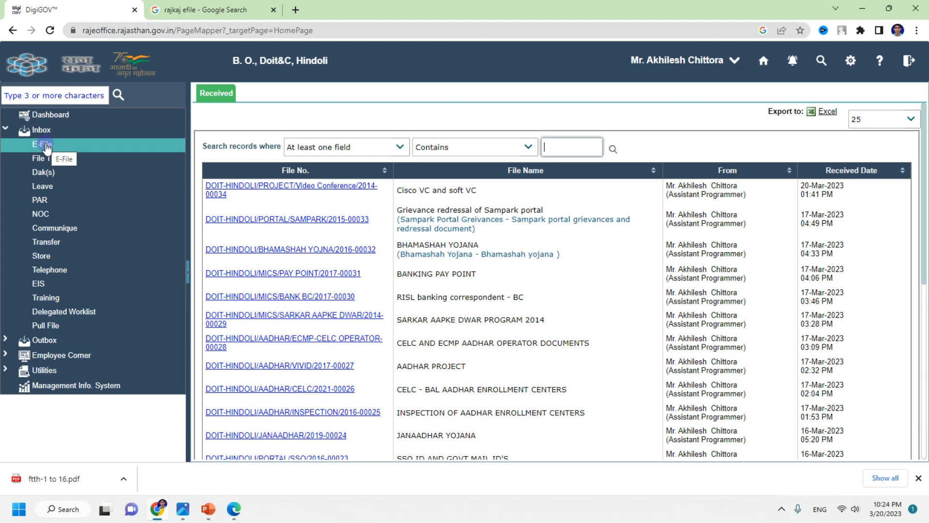
pyautogui.click(565, 145)
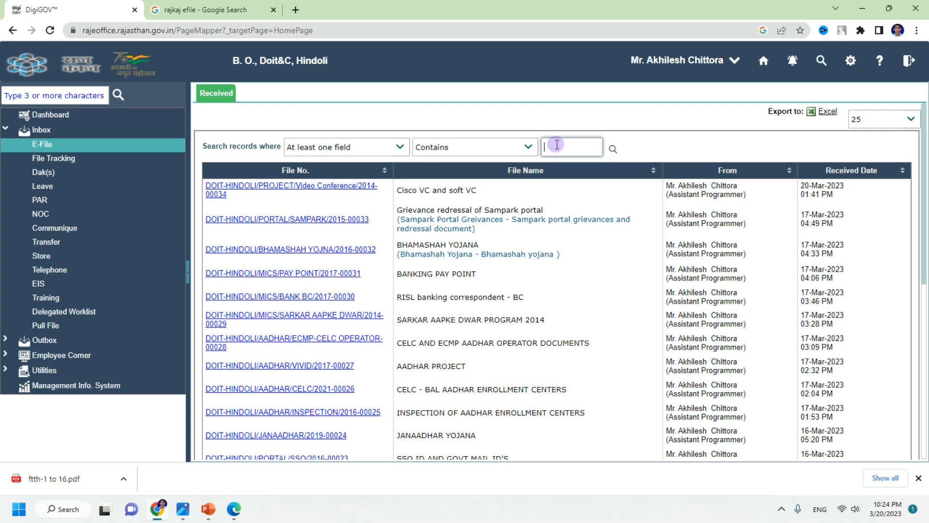
pyautogui.write('ff')
pyautogui.press('BackSpace')
pyautogui.write('tth')
pyautogui.click(612, 150)
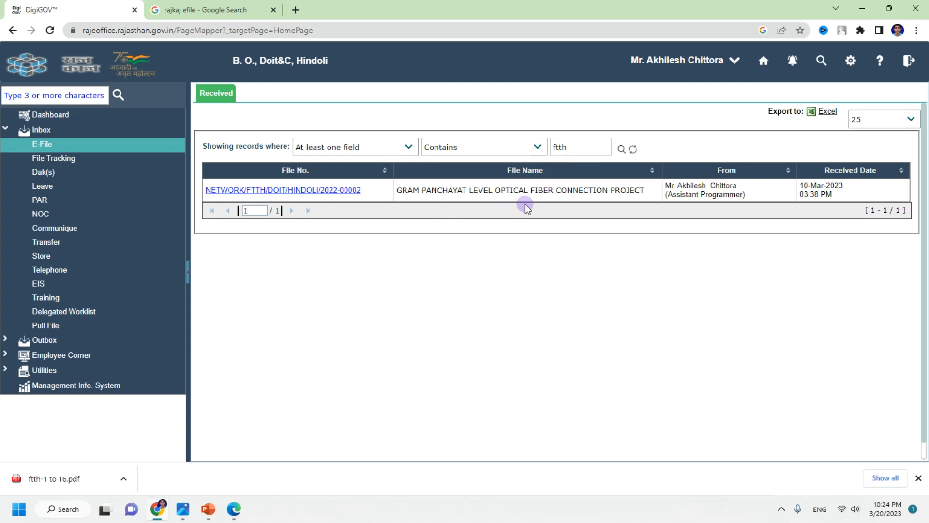
# Open the Gram Panchayat Level Optical Fiber Connection Project file and start a new legacy document entry in its file details
pyautogui.click(303, 189)
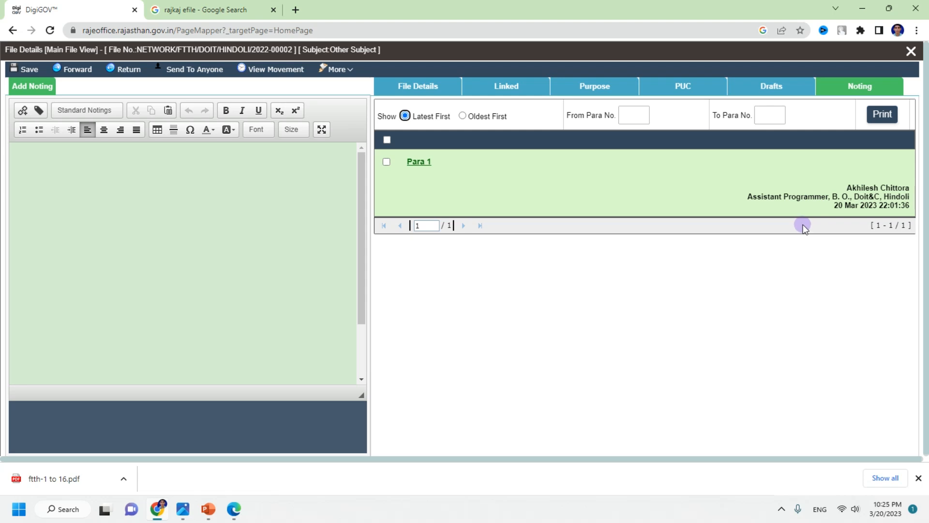
pyautogui.click(425, 90)
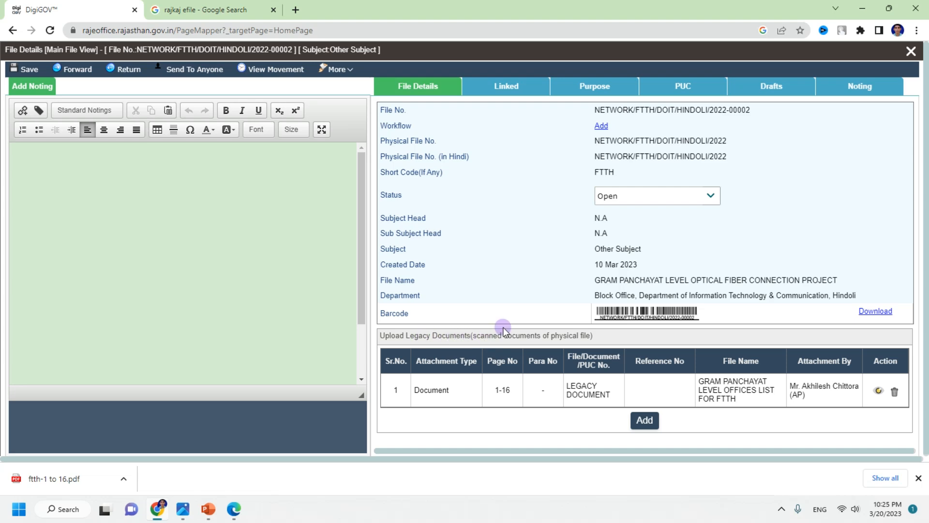
pyautogui.click(643, 419)
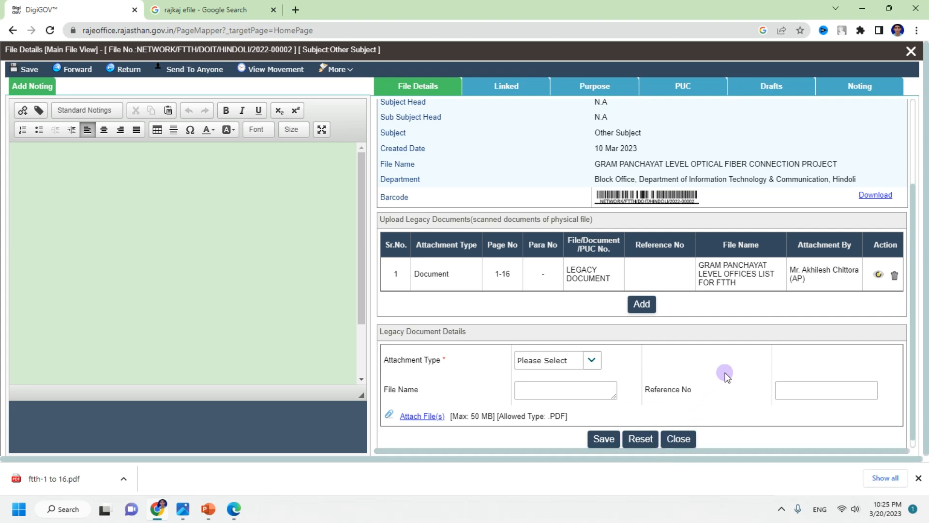
pyautogui.scroll(-1, 732, 367)
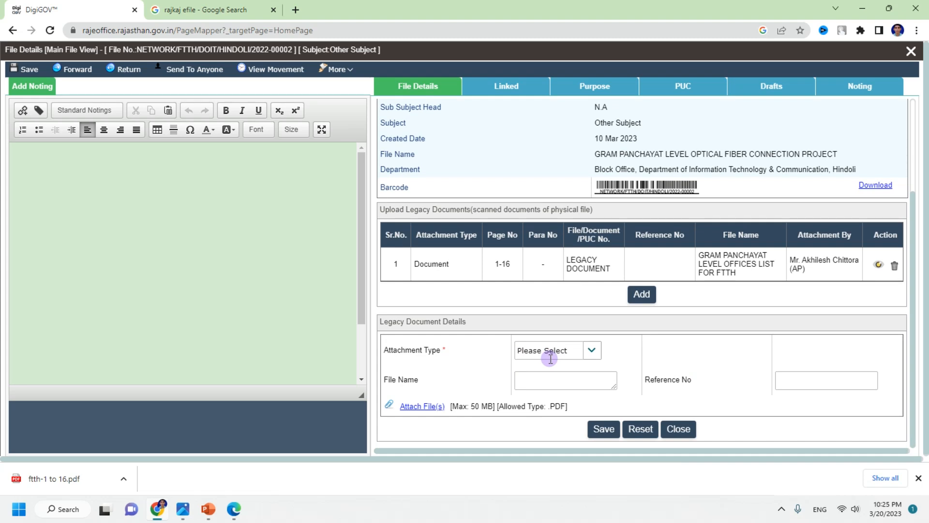
# Set the new legacy document's attachment type to Document
pyautogui.click(593, 355)
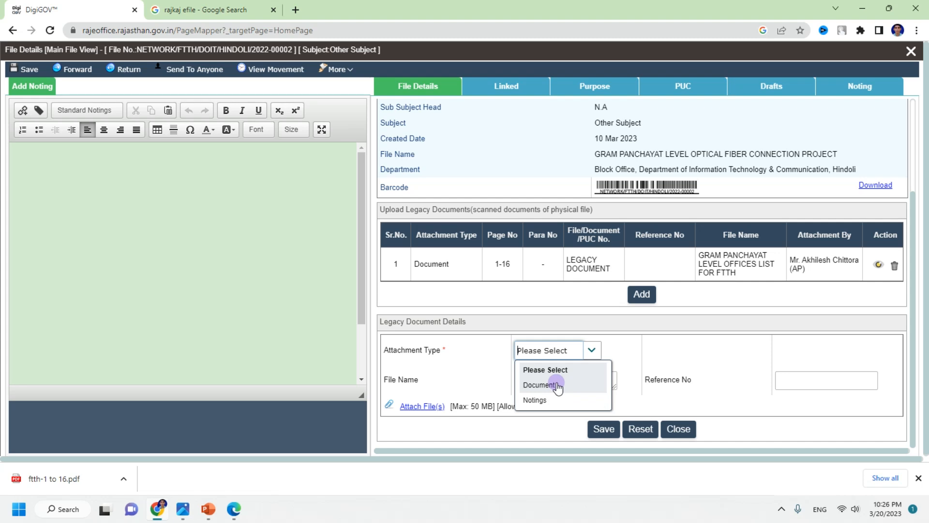
pyautogui.click(557, 387)
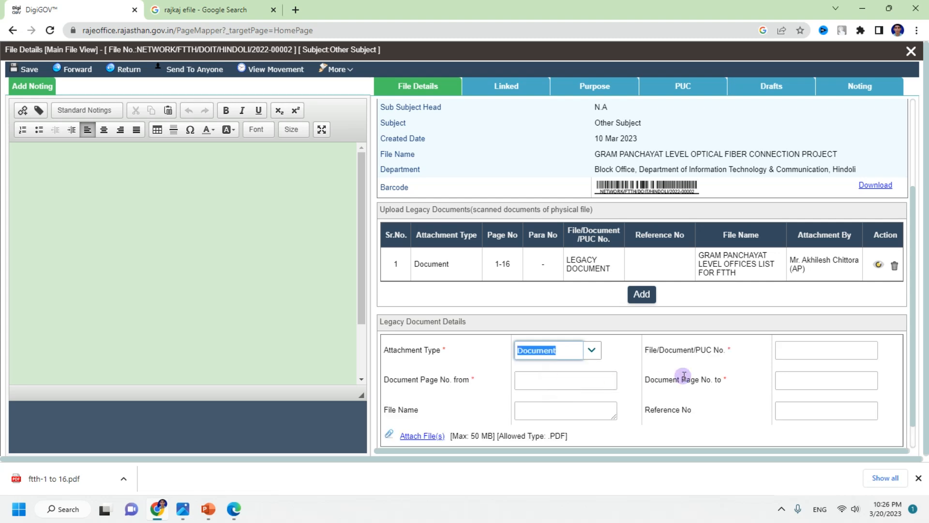
pyautogui.scroll(-1, 719, 390)
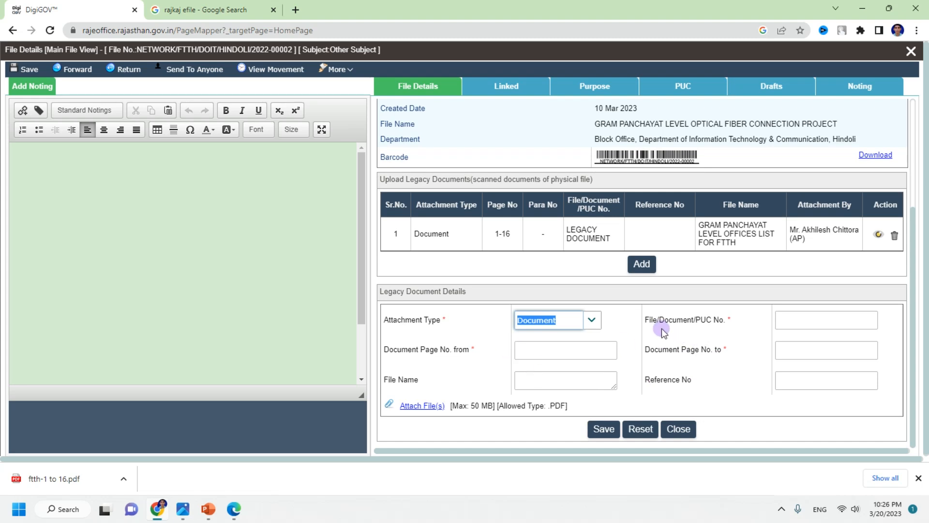
pyautogui.click(780, 315)
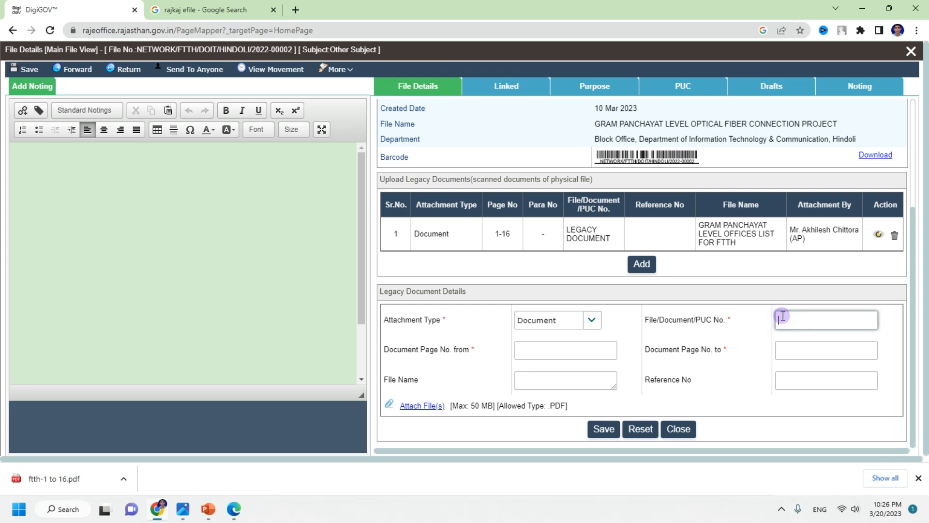
pyautogui.click(554, 349)
pyautogui.click(801, 351)
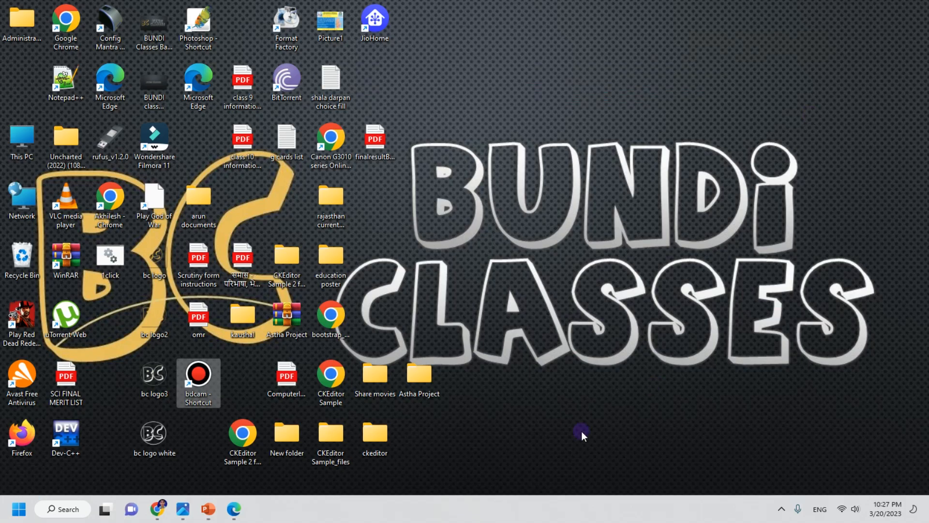
# Switch to Microsoft Edge and examine the page order and numbering of the scanned letters in ftth-1 to 16.pdf
pyautogui.click(238, 506)
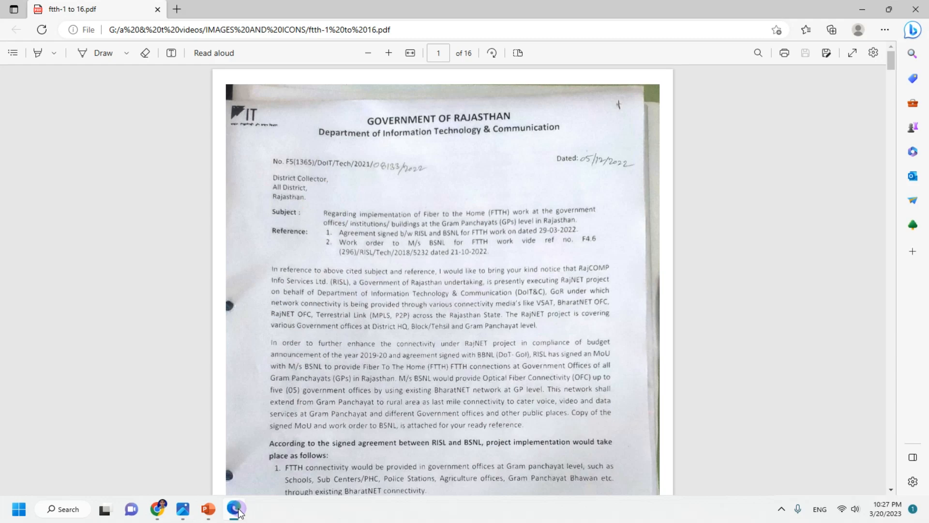
pyautogui.scroll(-20, 647, 134)
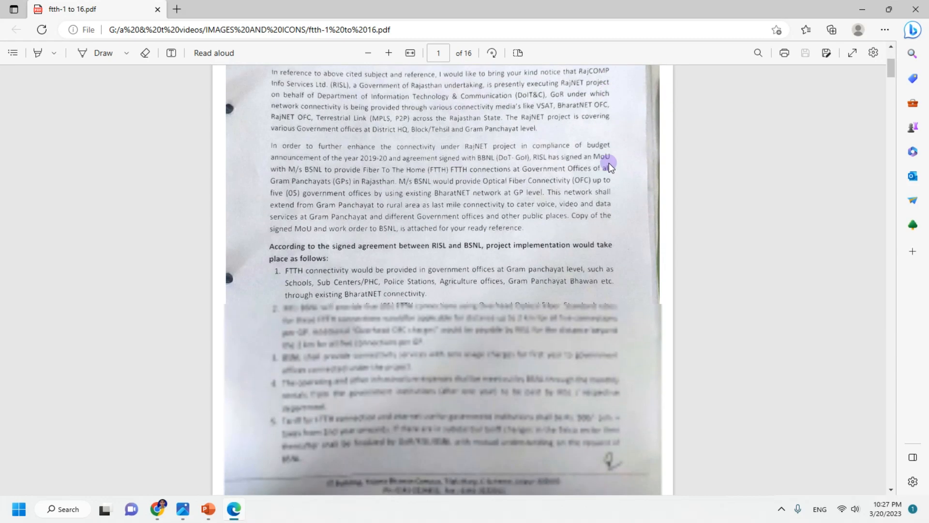
pyautogui.scroll(-20, 623, 304)
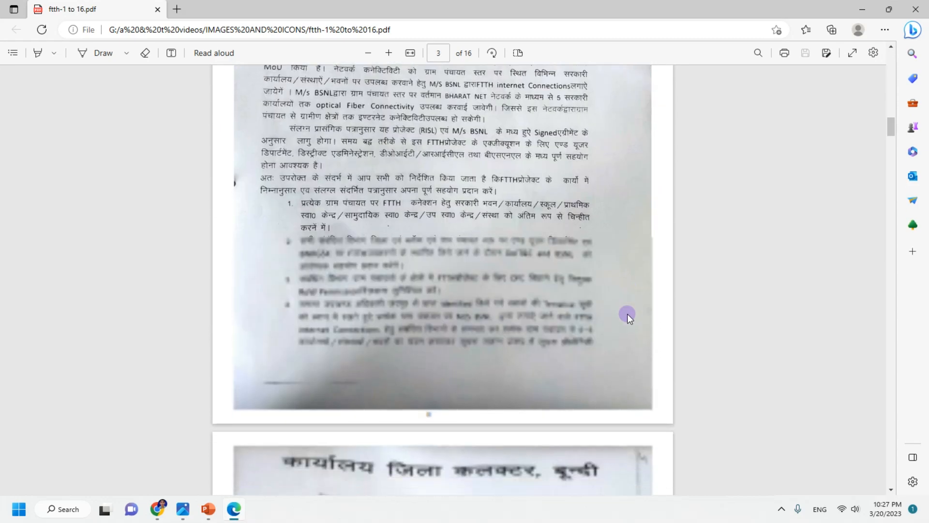
pyautogui.scroll(-5, 632, 292)
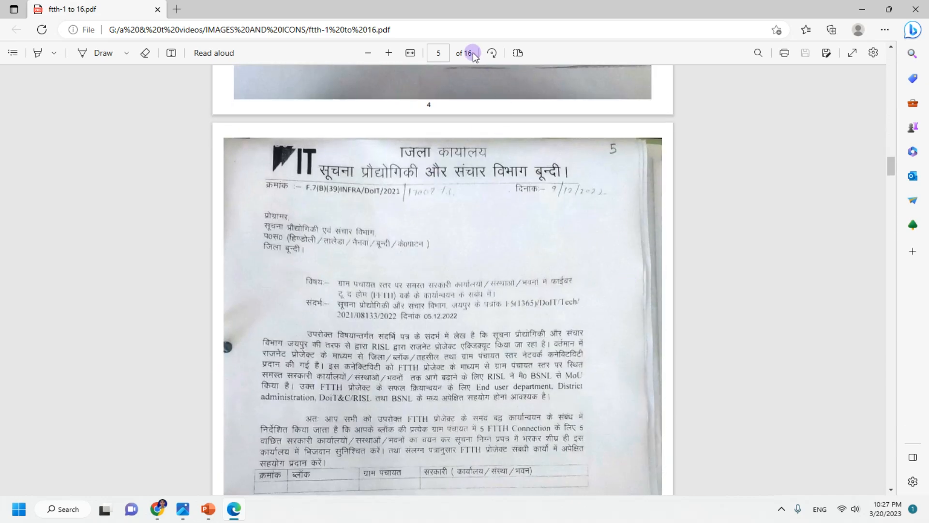
pyautogui.scroll(12, 626, 240)
pyautogui.scroll(20, 626, 245)
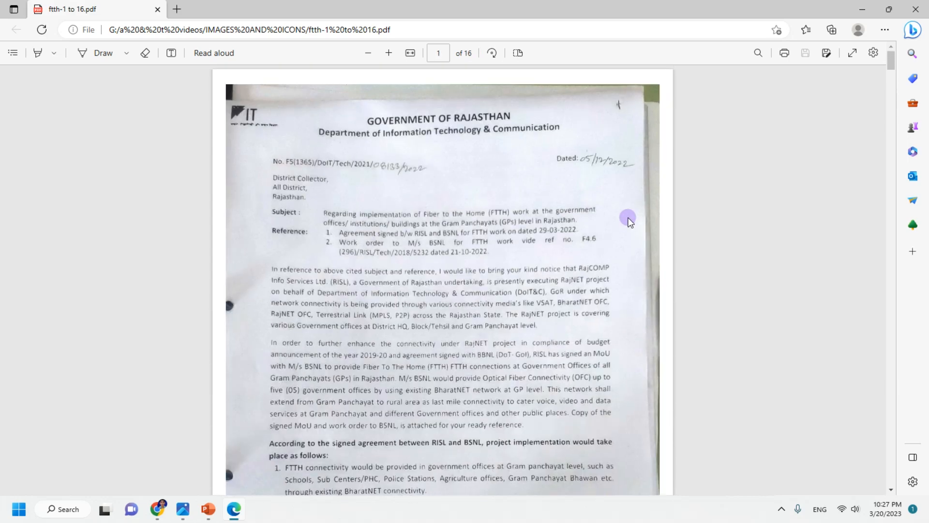
pyautogui.scroll(-20, 629, 221)
pyautogui.scroll(-10, 653, 303)
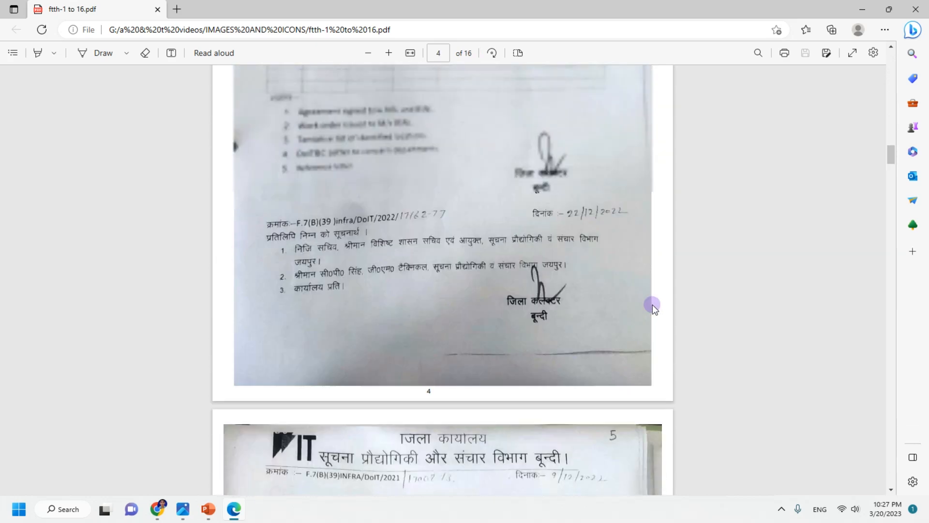
pyautogui.scroll(10, 652, 304)
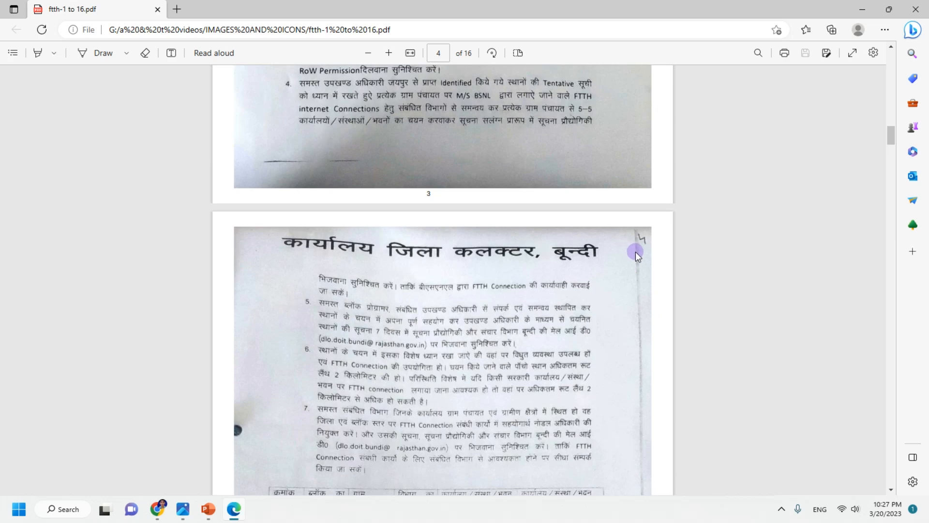
pyautogui.scroll(-5, 635, 252)
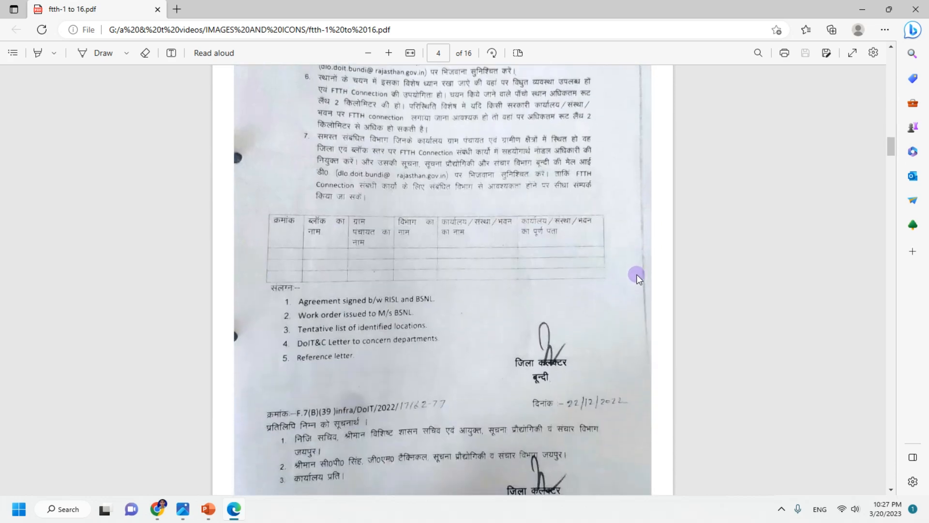
pyautogui.scroll(-10, 637, 278)
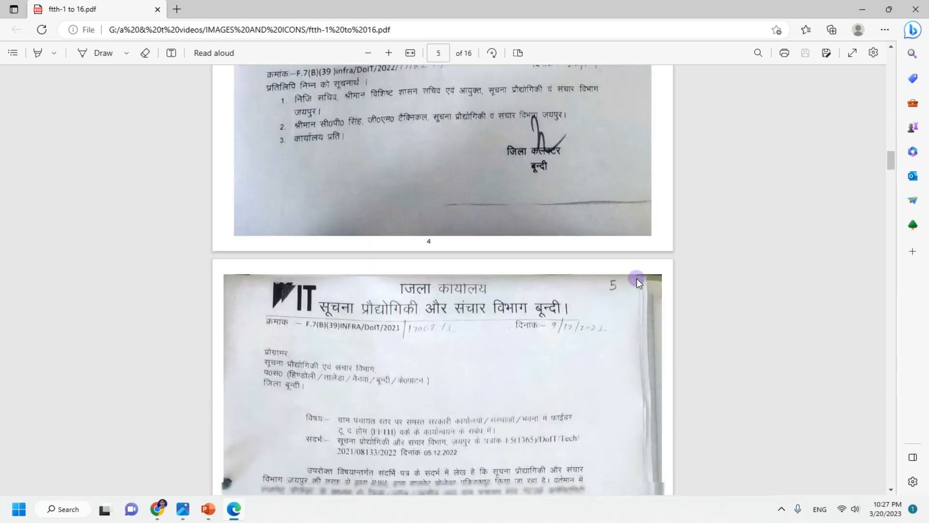
pyautogui.scroll(-10, 637, 283)
pyautogui.scroll(-15, 632, 328)
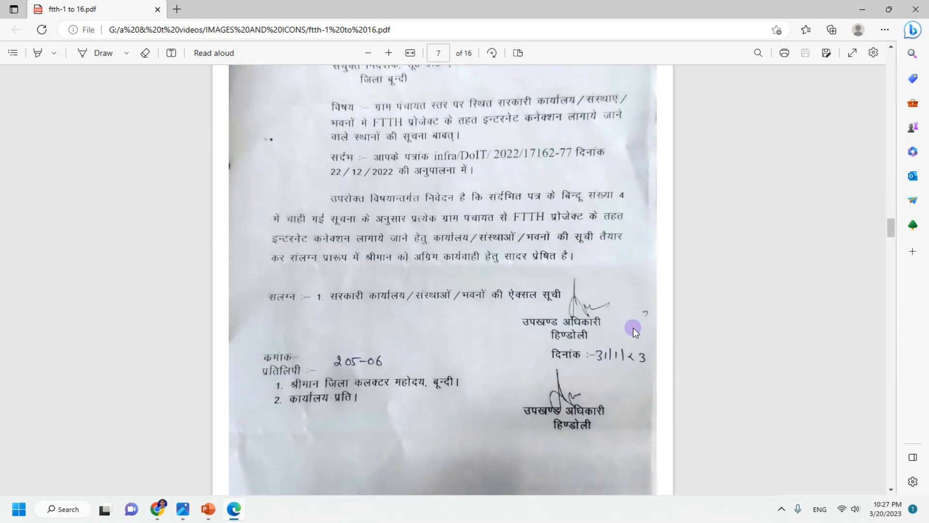
pyautogui.scroll(-3, 644, 321)
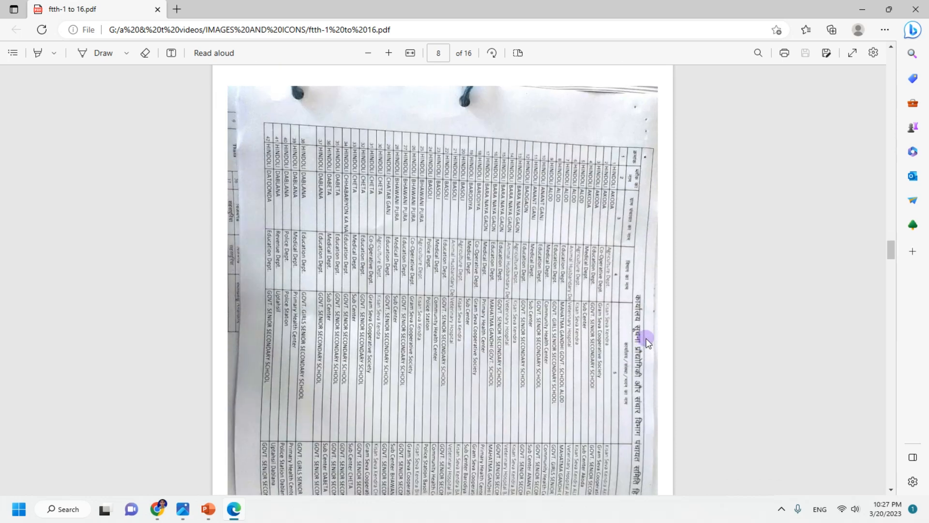
pyautogui.scroll(-1, 647, 341)
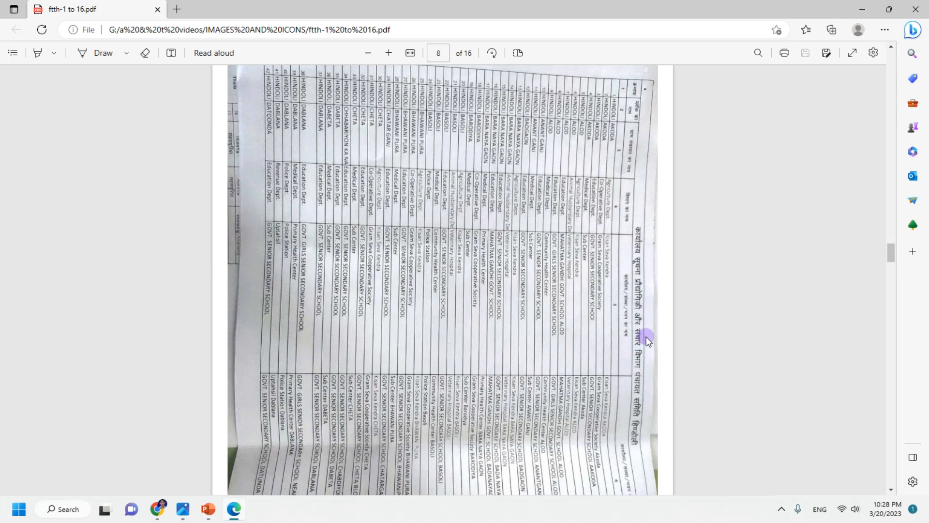
pyautogui.scroll(20, 647, 340)
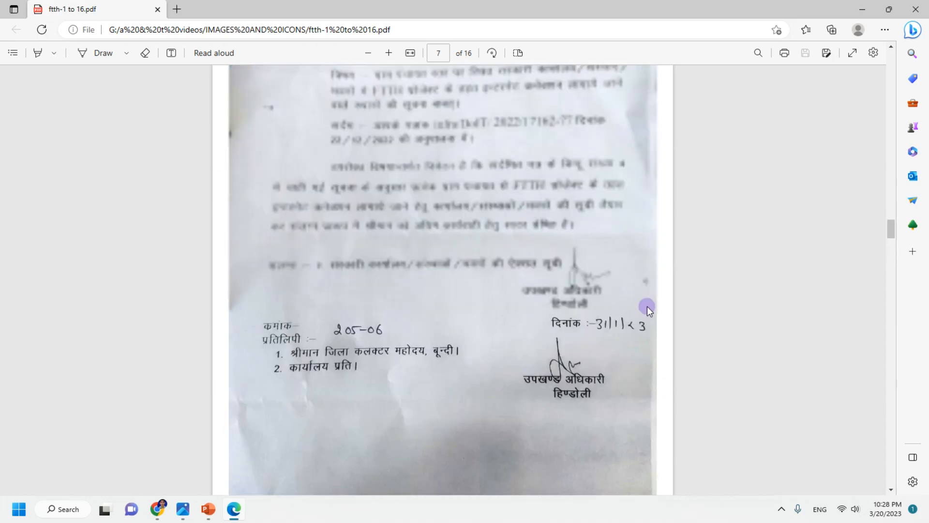
pyautogui.scroll(20, 652, 289)
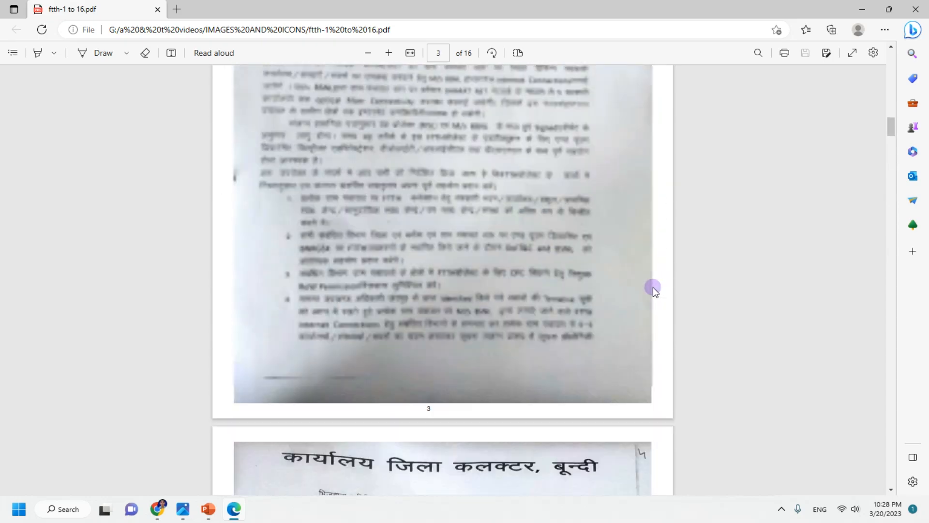
pyautogui.scroll(10, 653, 286)
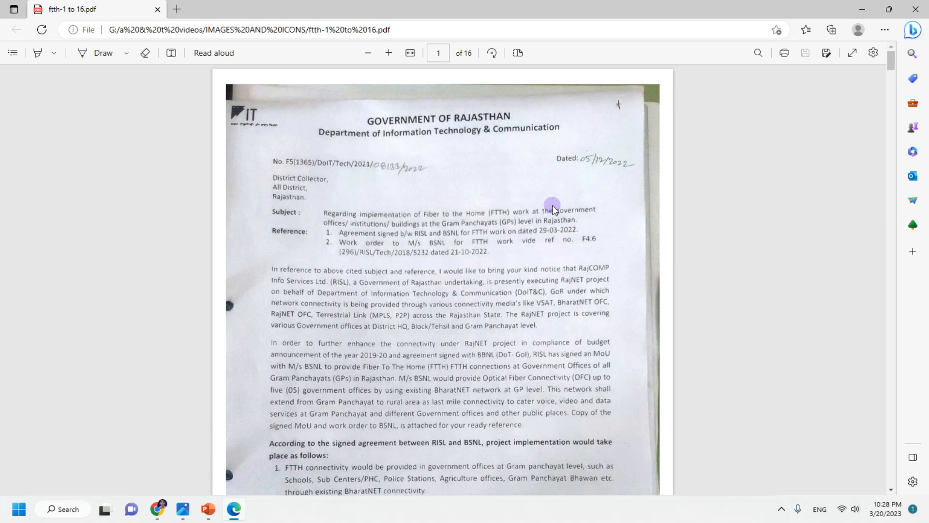
pyautogui.scroll(-20, 633, 305)
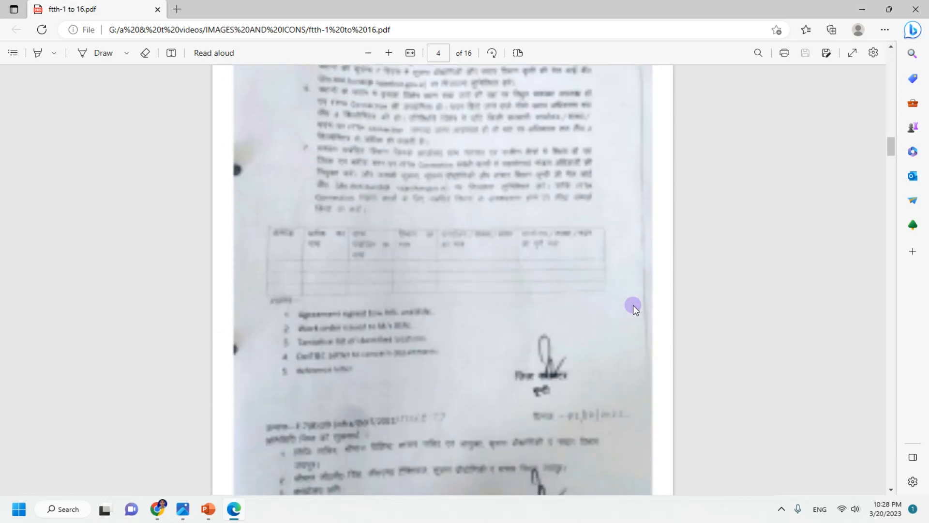
pyautogui.scroll(1, 633, 305)
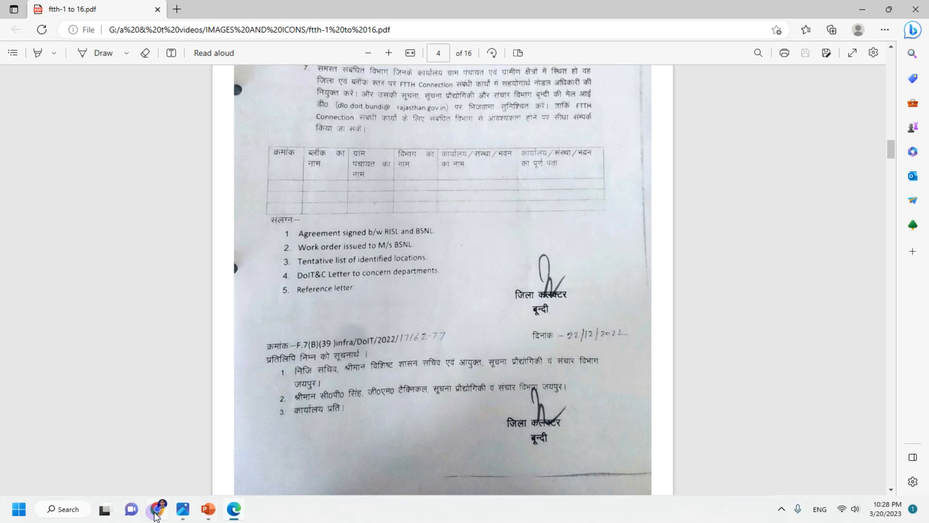
# Switch back to Chrome and set the legacy document's page range from 1 to 100
pyautogui.click(157, 509)
pyautogui.click(807, 320)
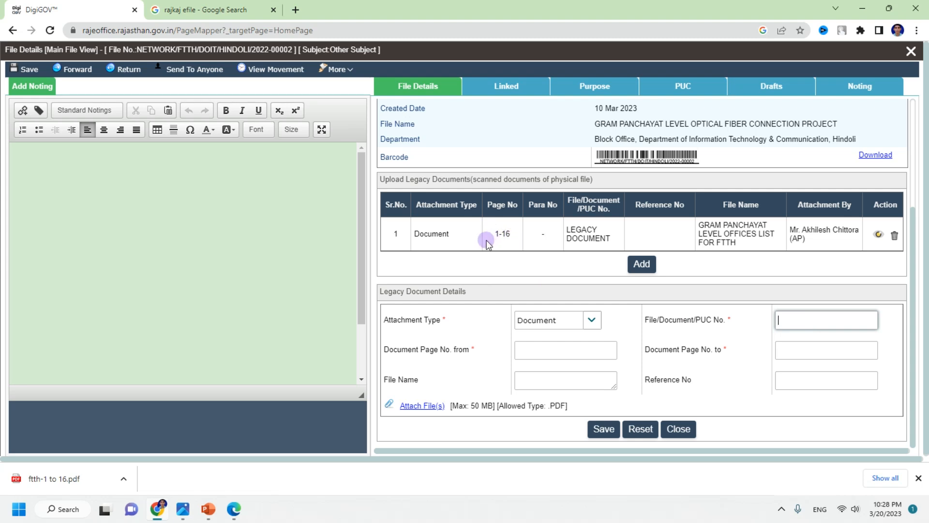
pyautogui.click(534, 348)
pyautogui.write('1')
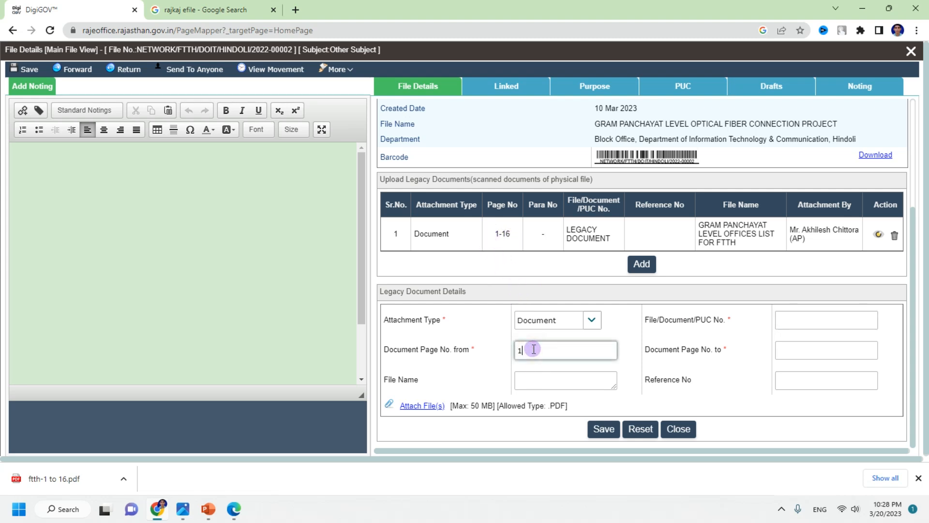
pyautogui.click(815, 350)
pyautogui.write('1100')
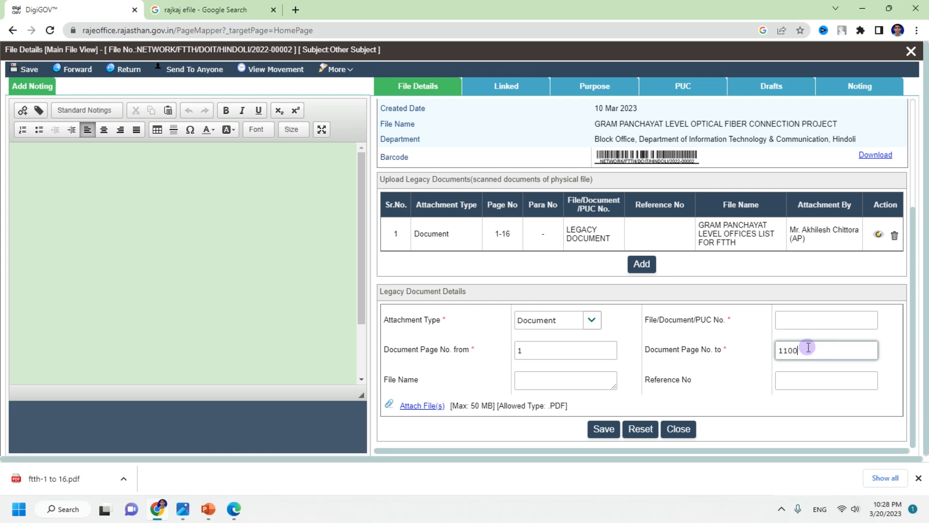
pyautogui.press('BackSpace')
pyautogui.press('BackSpace')
pyautogui.press('BackSpace')
pyautogui.write('00')
# Enter "document 1" as the legacy document's File/Document/PUC number
pyautogui.click(797, 324)
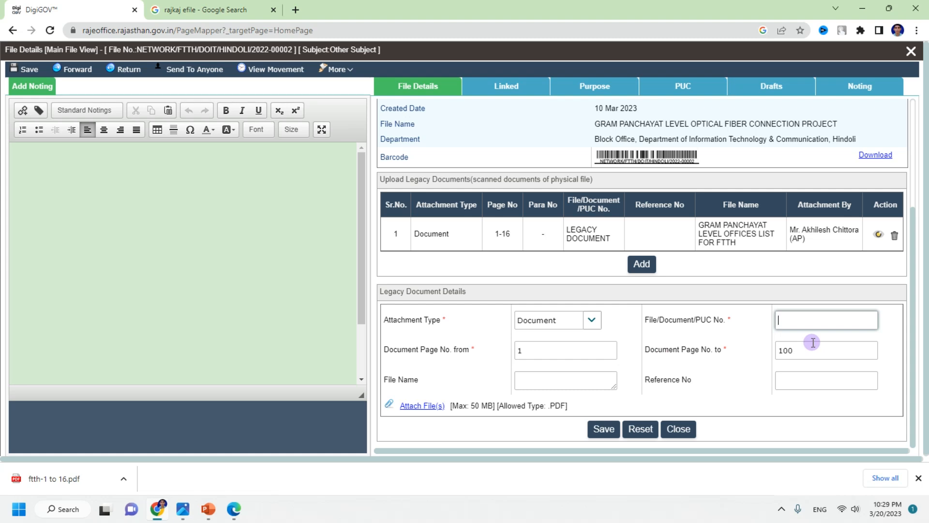
pyautogui.write('document')
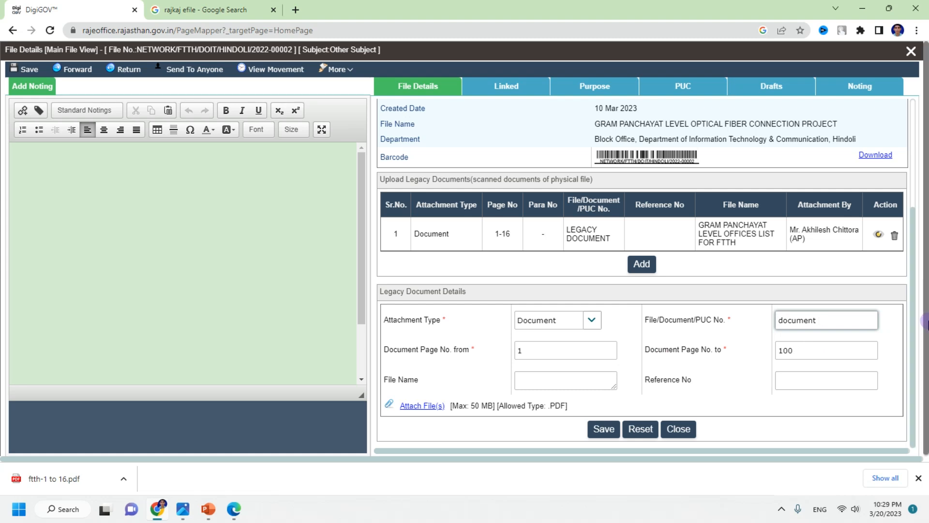
pyautogui.write('  1')
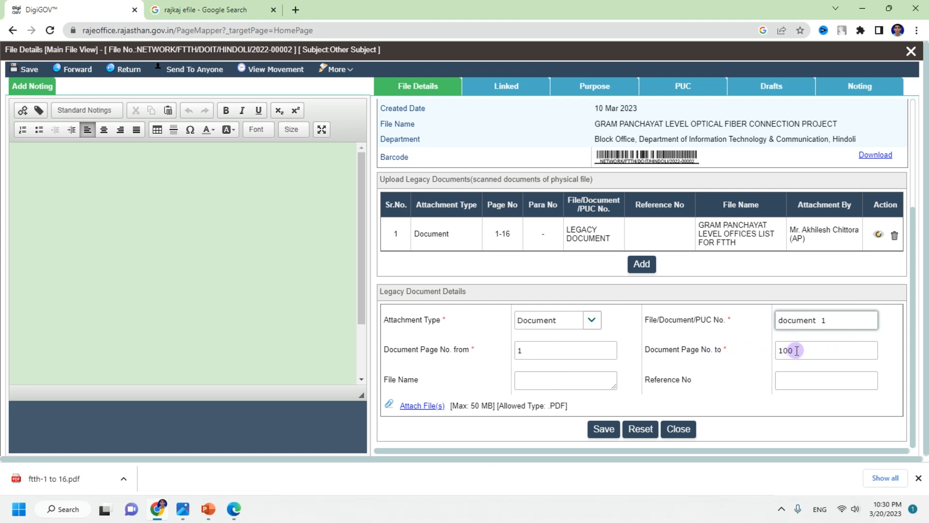
# Try sample names such as "xyz" and "task 2" as the legacy document's file name and clear them again
pyautogui.click(550, 380)
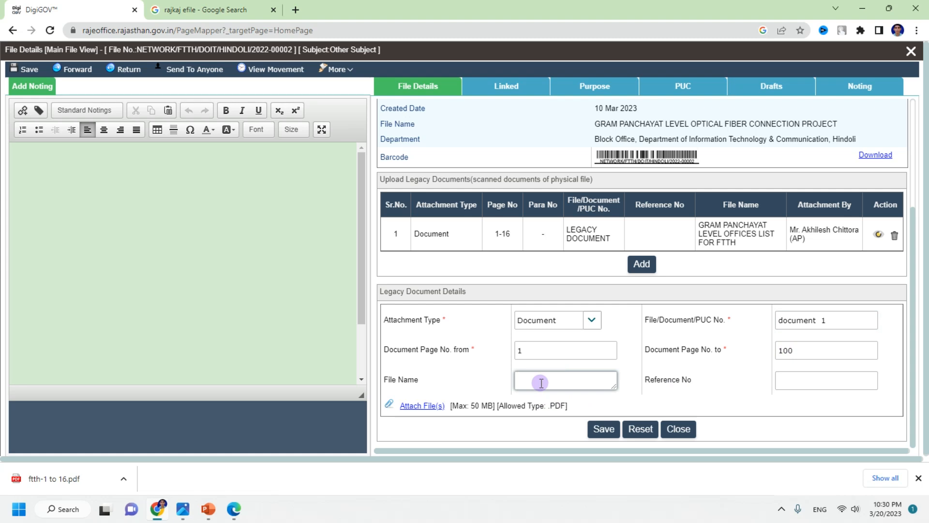
pyautogui.write('xyz')
pyautogui.press('BackSpace')
pyautogui.press('BackSpace')
pyautogui.press('BackSpace')
pyautogui.write('tast1 -krt')
pyautogui.press('BackSpace')
pyautogui.press('BackSpace')
pyautogui.press('BackSpace')
pyautogui.write('task 2,')
pyautogui.press('BackSpace')
pyautogui.press('BackSpace')
pyautogui.press('BackSpace')
pyautogui.press('BackSpace')
pyautogui.press('BackSpace')
pyautogui.press('BackSpace')
pyautogui.press('BackSpace')
pyautogui.press('BackSpace')
pyautogui.press('BackSpace')
pyautogui.press('BackSpace')
pyautogui.press('BackSpace')
pyautogui.press('BackSpace')
pyautogui.press('BackSpace')
pyautogui.press('BackSpace')
pyautogui.press('BackSpace')
pyautogui.click(411, 405)
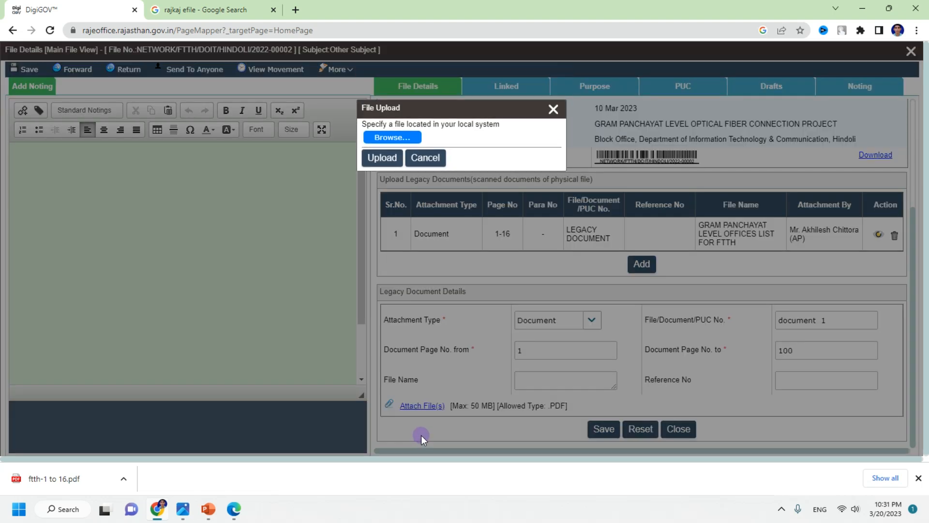
pyautogui.click(405, 137)
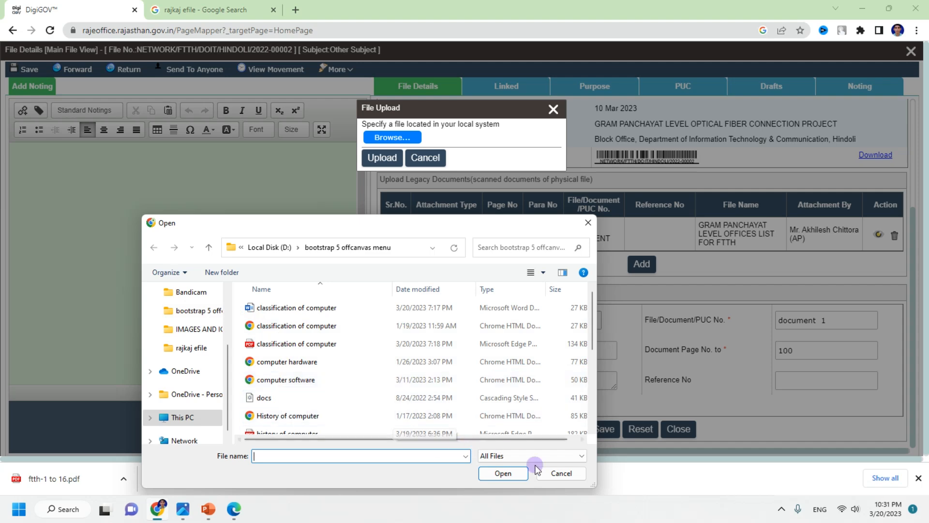
pyautogui.click(557, 473)
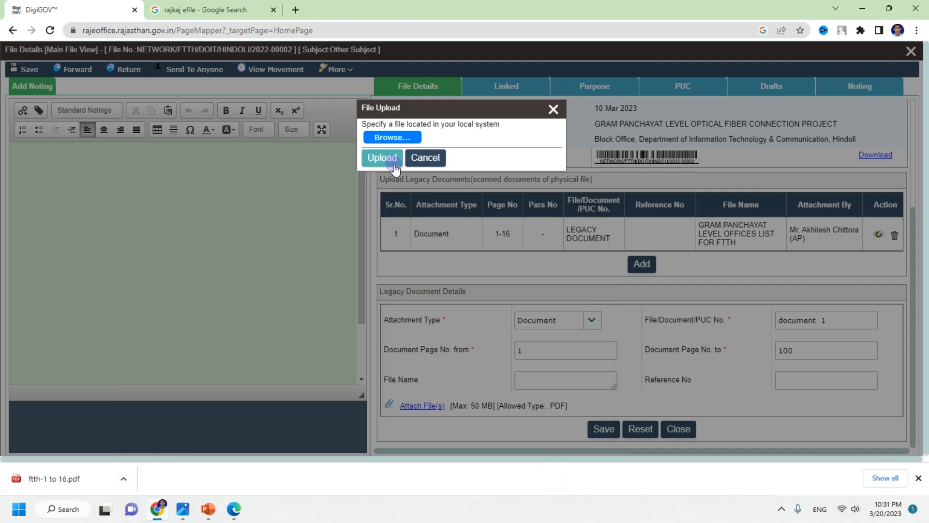
pyautogui.click(552, 109)
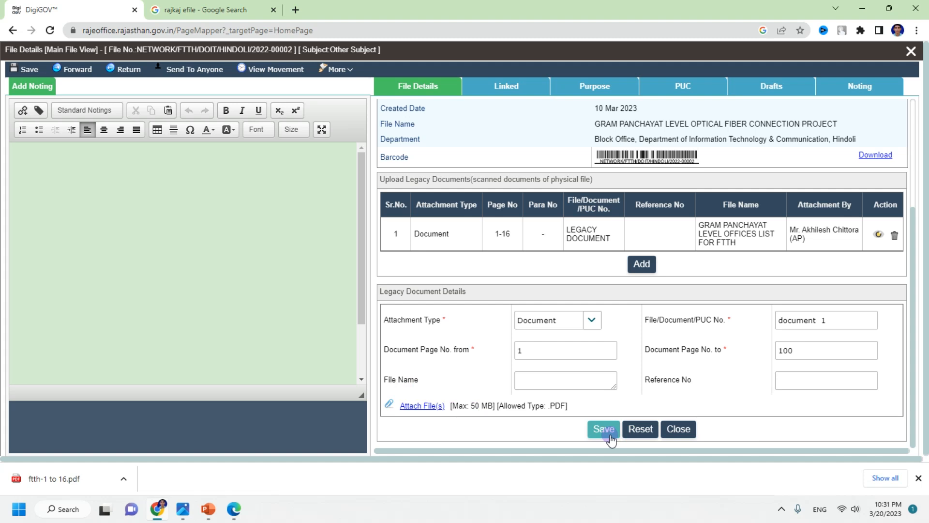
# Set the legacy document's ending page number to 4
pyautogui.click(817, 351)
pyautogui.press('BackSpace')
pyautogui.press('BackSpace')
pyautogui.press('BackSpace')
pyautogui.write('4')
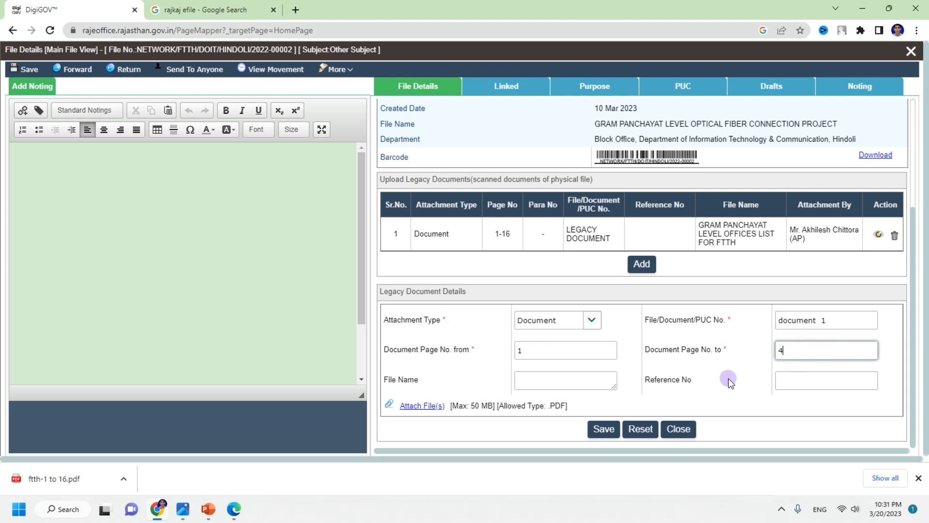
# Check the first letter of ftth-1 to 16.pdf in Edge and change the File/Document/PUC number in Chrome to "oder number 1"
pyautogui.tripleClick(844, 319)
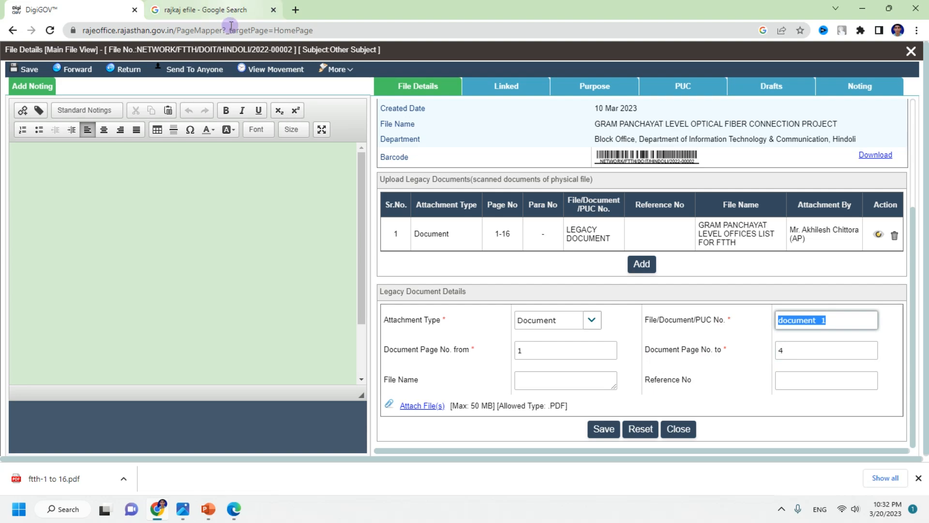
pyautogui.click(234, 508)
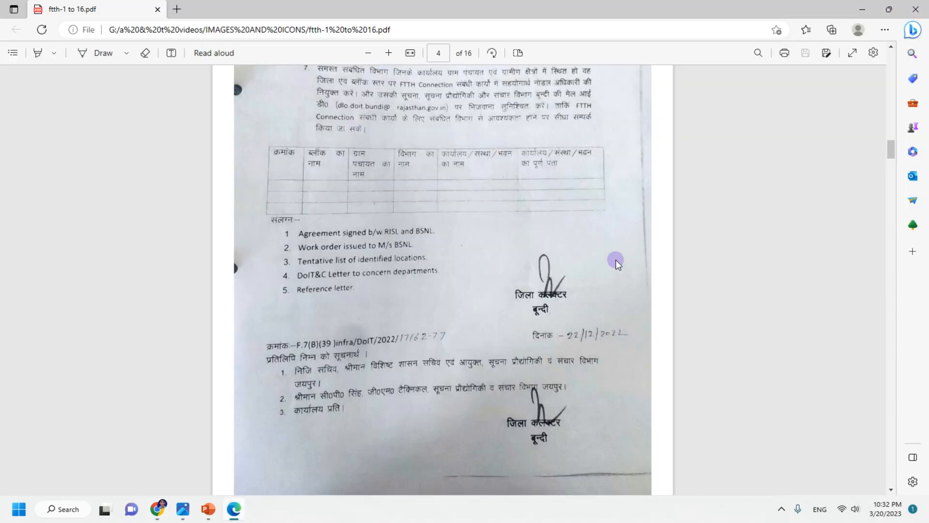
pyautogui.scroll(20, 614, 264)
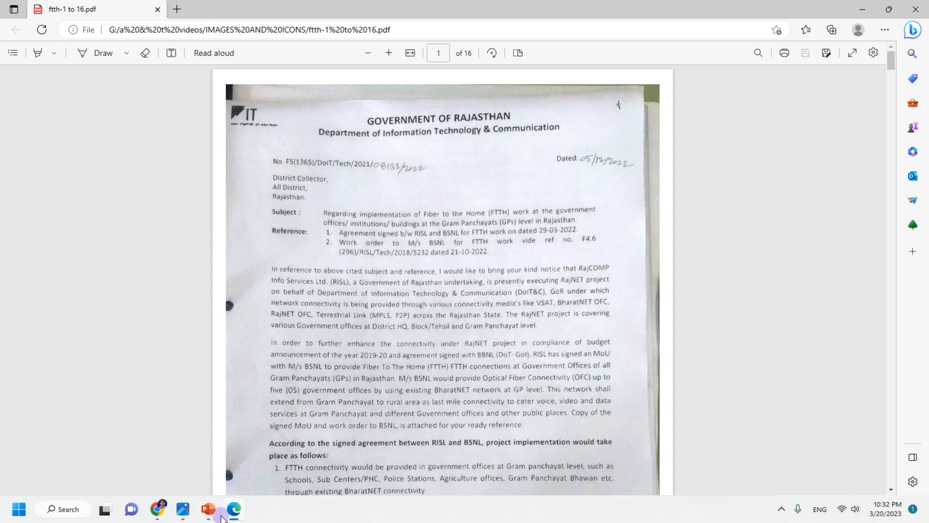
pyautogui.click(158, 508)
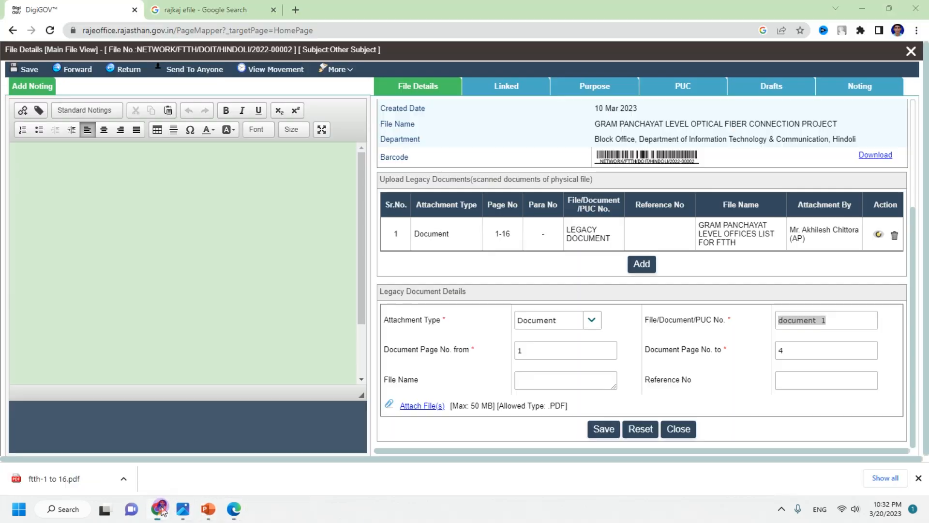
pyautogui.press('BackSpace')
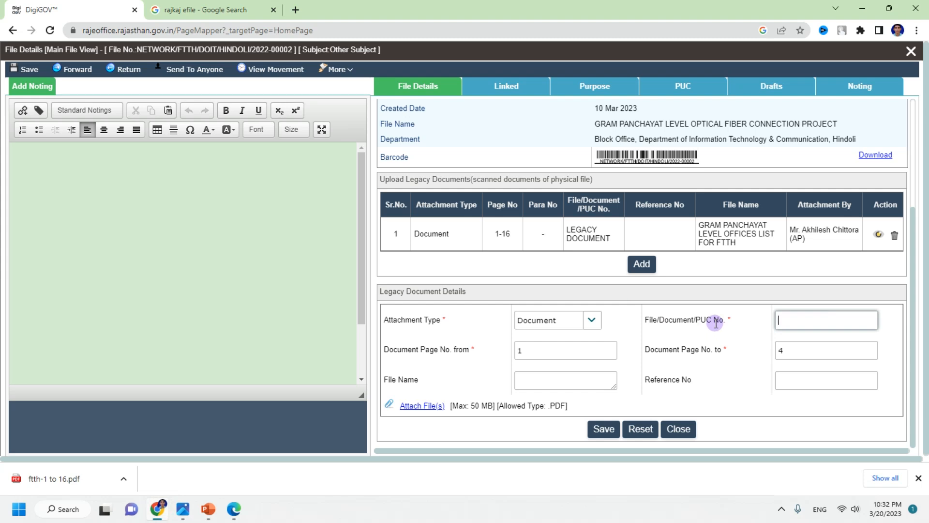
pyautogui.write('oder number 1')
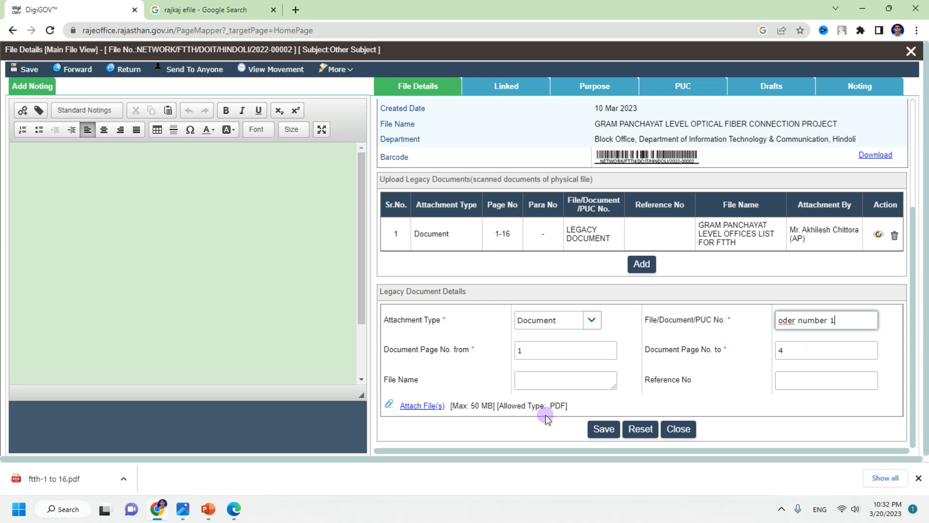
# Enter "task" as the legacy document's file name
pyautogui.click(562, 377)
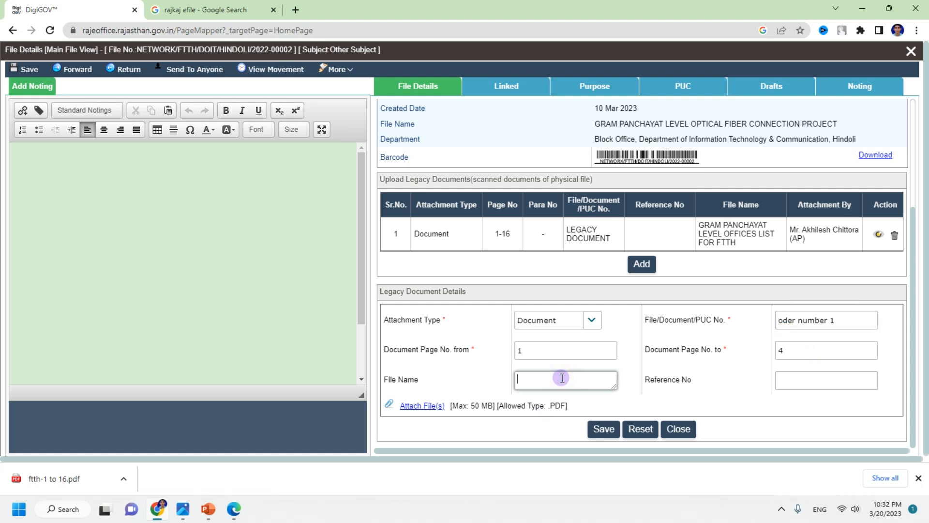
pyautogui.write('tast')
pyautogui.write('k')
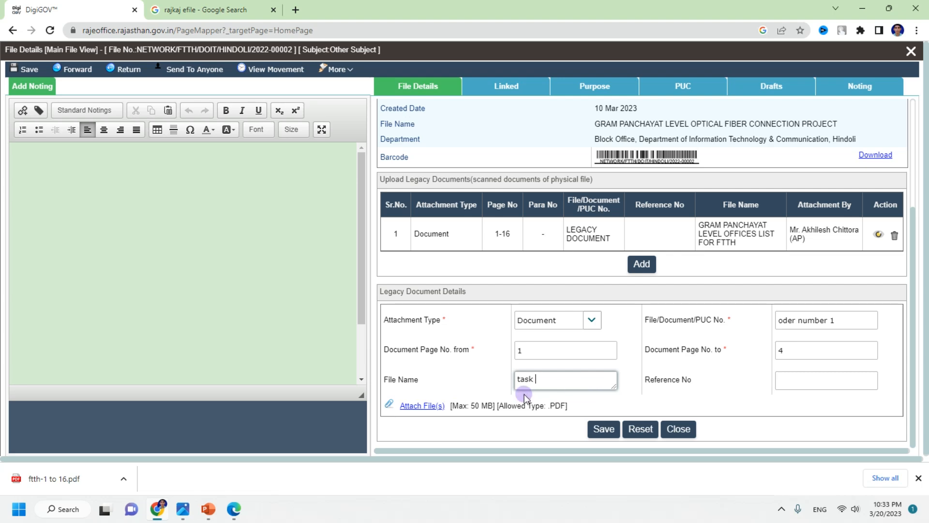
pyautogui.click(434, 407)
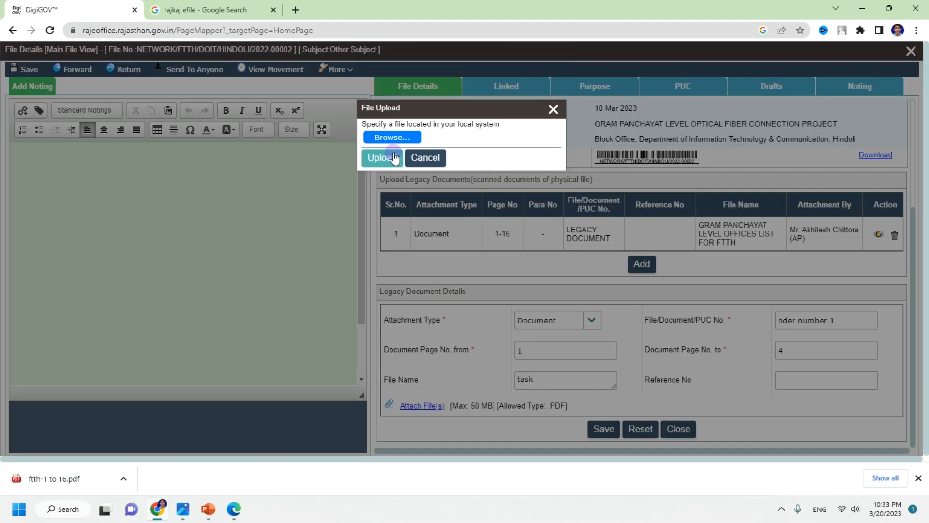
pyautogui.click(397, 137)
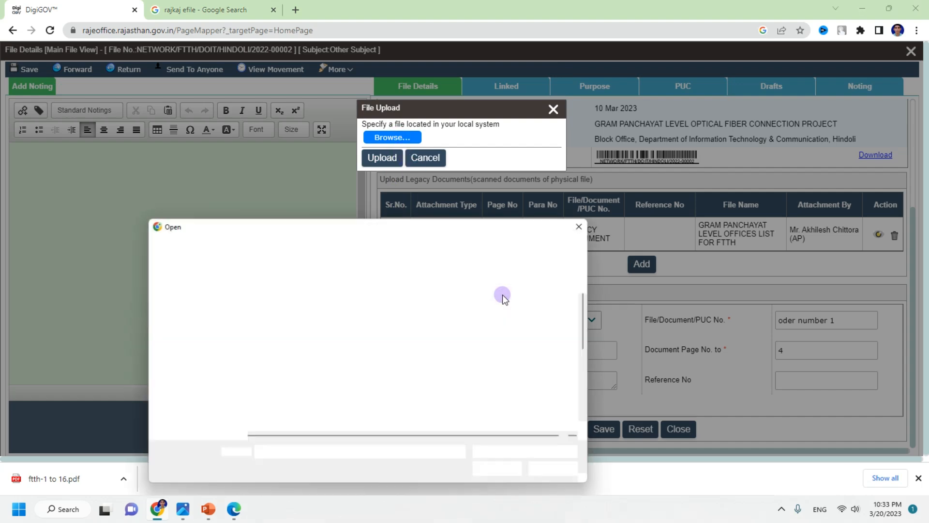
pyautogui.click(292, 399)
pyautogui.click(561, 473)
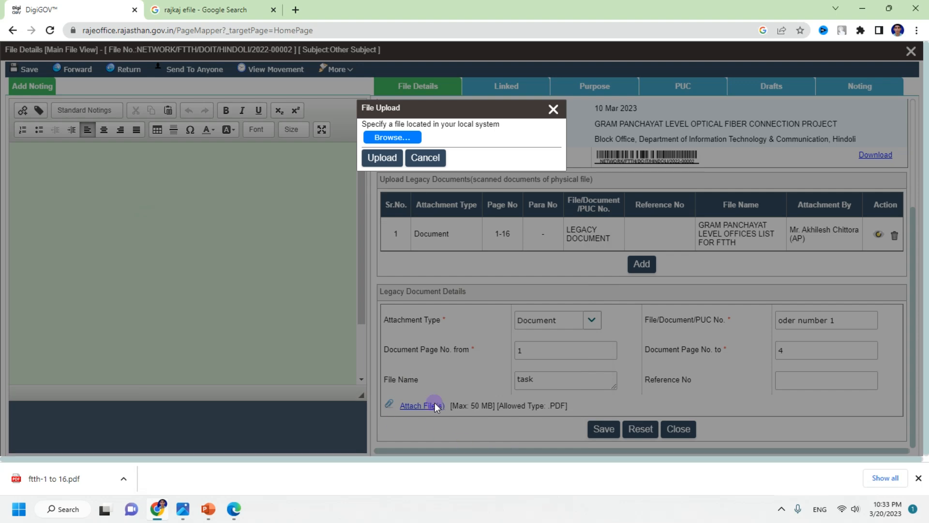
pyautogui.click(425, 157)
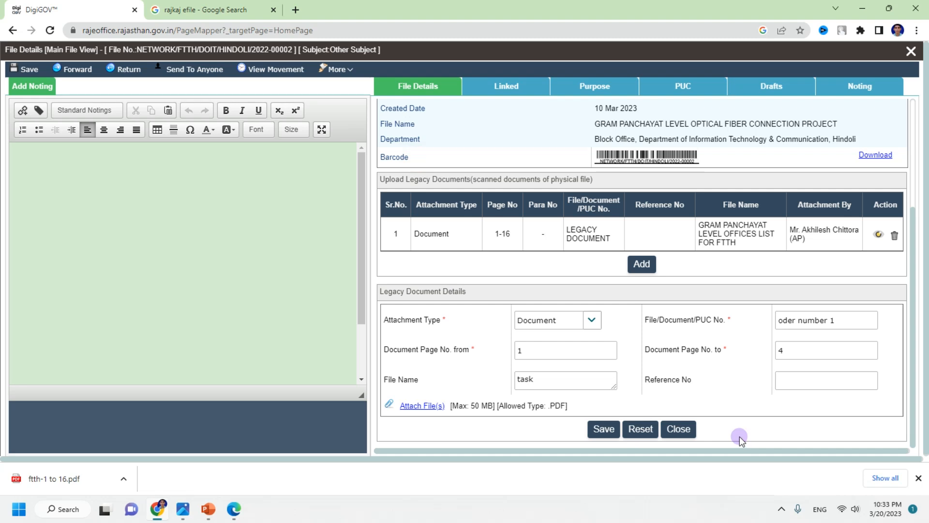
# Change the legacy document's page range to pages 5 to 25
pyautogui.click(548, 348)
pyautogui.press('BackSpace')
pyautogui.write('5')
pyautogui.press('Tab')
pyautogui.write('5')
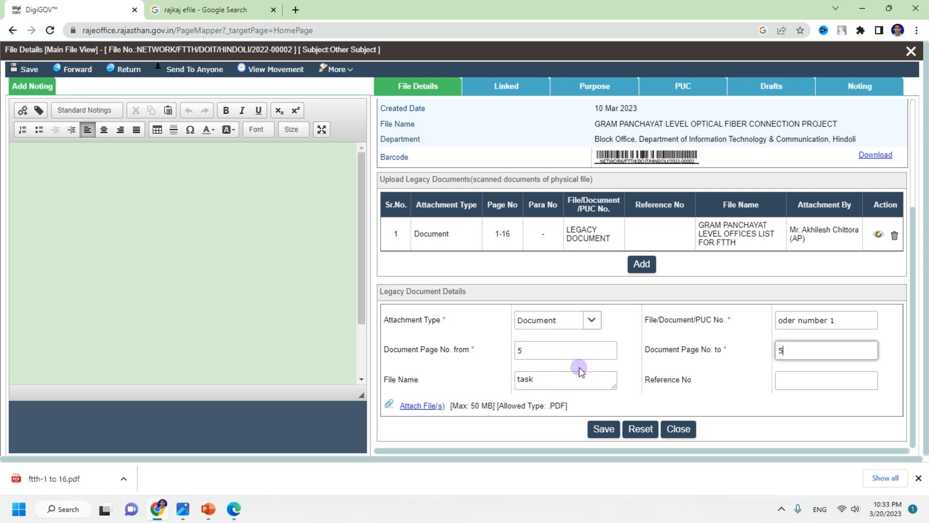
pyautogui.press('BackSpace')
pyautogui.write('25')
# Change the file name to "task 2" and the File/Document/PUC number to "oder number 2"
pyautogui.click(563, 387)
pyautogui.write('2')
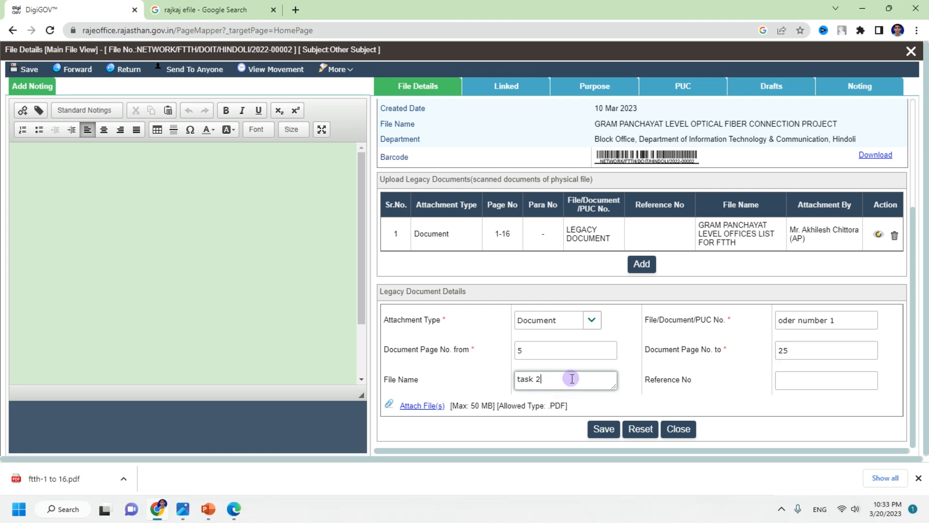
pyautogui.click(851, 322)
pyautogui.press('BackSpace')
pyautogui.write('2')
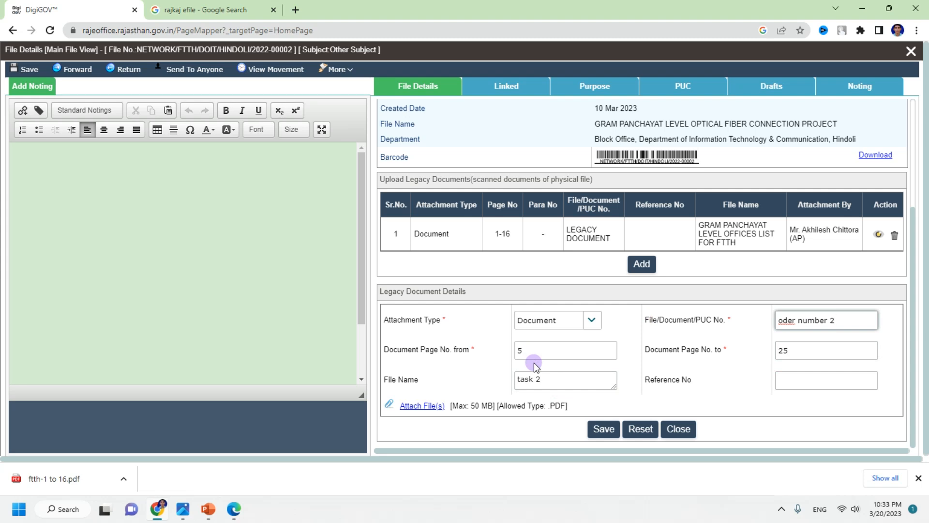
# Clear the File/Document/PUC number and both page numbers of the legacy document
pyautogui.press('BackSpace')
pyautogui.press('BackSpace')
pyautogui.press('BackSpace')
pyautogui.press('BackSpace')
pyautogui.press('BackSpace')
pyautogui.press('BackSpace')
pyautogui.press('BackSpace')
pyautogui.press('BackSpace')
pyautogui.press('BackSpace')
pyautogui.press('BackSpace')
pyautogui.press('BackSpace')
pyautogui.press('BackSpace')
pyautogui.click(817, 348)
pyautogui.press('BackSpace')
pyautogui.press('BackSpace')
pyautogui.click(529, 348)
pyautogui.press('BackSpace')
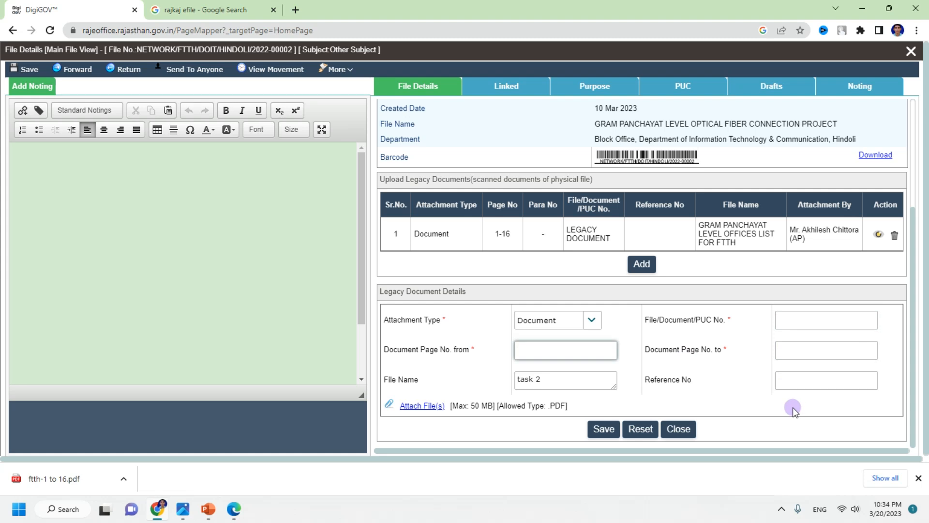
# Enter 1 as the starting page and 100 as the ending page of the legacy document
pyautogui.click(789, 322)
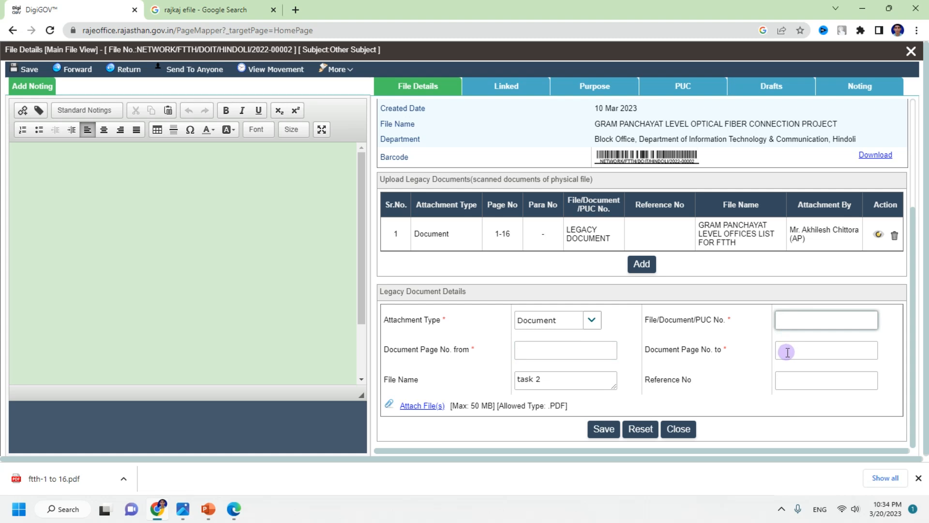
pyautogui.click(544, 351)
pyautogui.write('1')
pyautogui.click(800, 347)
pyautogui.write('1100')
pyautogui.press('BackSpace')
pyautogui.press('BackSpace')
pyautogui.write('00')
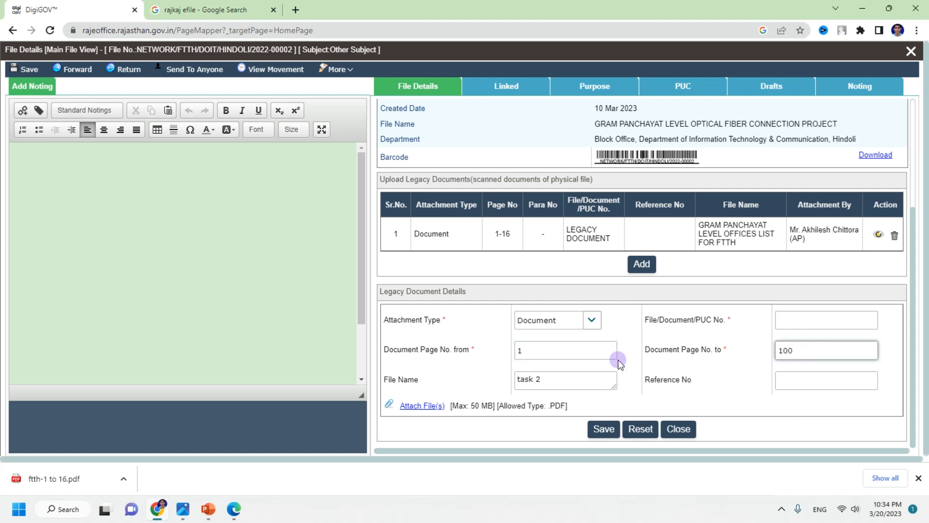
# Replace the ending page number with 4, keeping the starting page at 1
pyautogui.click(564, 349)
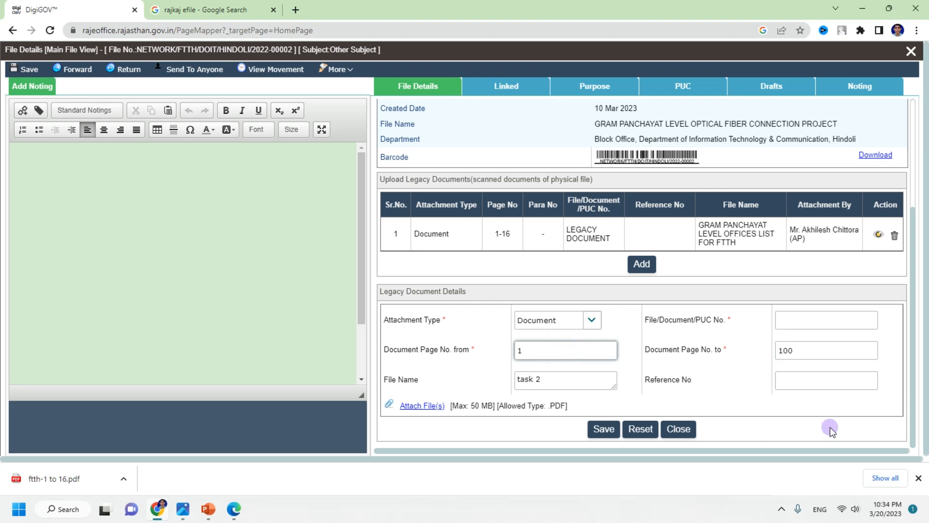
pyautogui.press('Tab')
pyautogui.write('4')
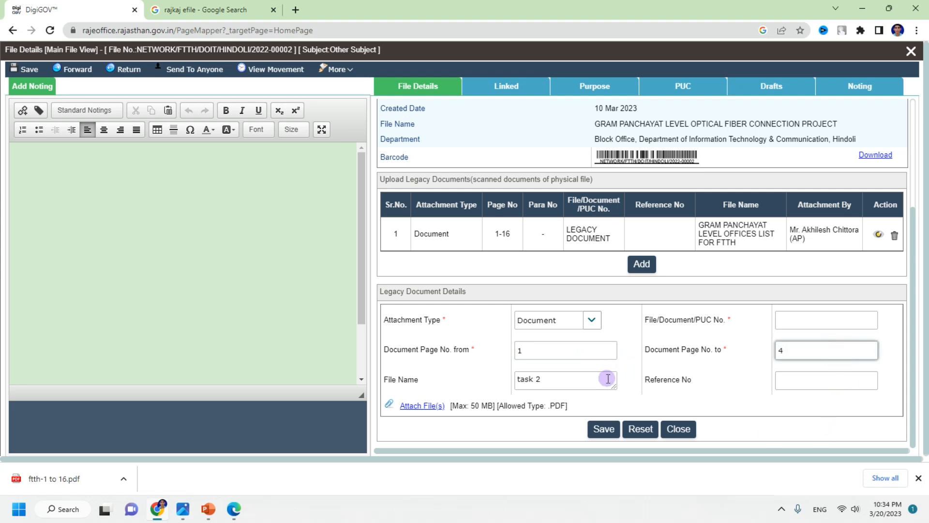
# Set the starting page number to 5 and the ending page number to 25
pyautogui.press('BackSpace')
pyautogui.write('5')
pyautogui.doubleClick(793, 349)
pyautogui.write('525')
pyautogui.press('BackSpace')
pyautogui.press('BackSpace')
pyautogui.press('BackSpace')
pyautogui.write('25')
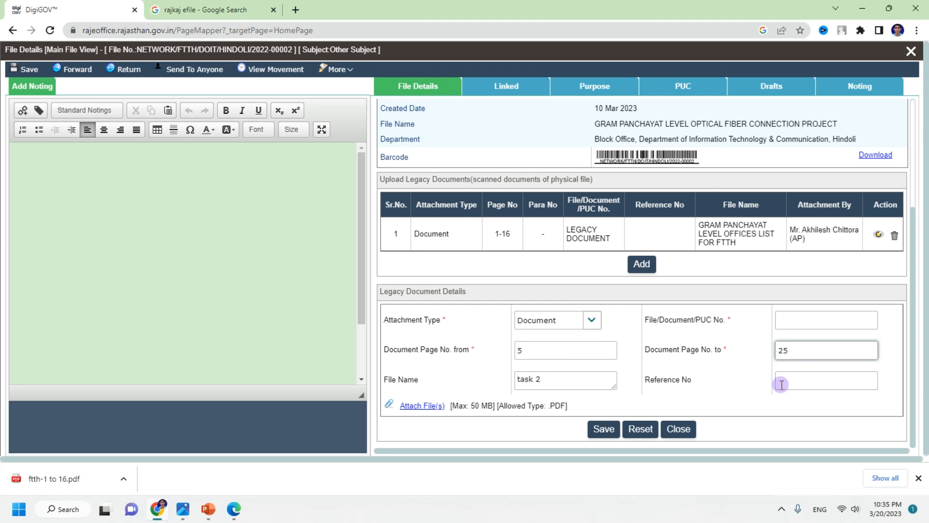
# Set both the starting and ending page numbers to 1 and clear the file name
pyautogui.click(599, 349)
pyautogui.press('BackSpace')
pyautogui.write('1')
pyautogui.moveTo(803, 348); pyautogui.dragTo(771, 347)
pyautogui.write('1')
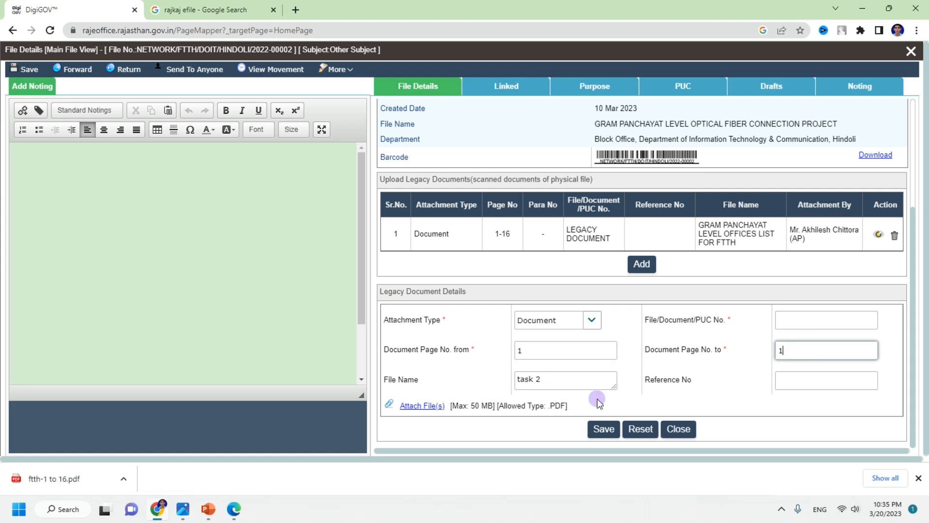
pyautogui.moveTo(583, 379); pyautogui.dragTo(455, 385)
pyautogui.press('BackSpace')
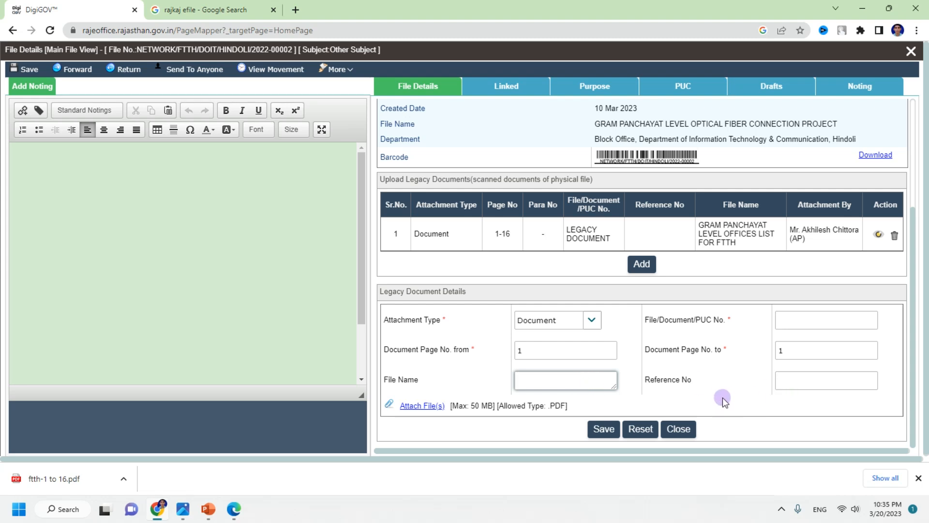
pyautogui.scroll(2, 722, 396)
pyautogui.scroll(-2, 722, 397)
pyautogui.click(266, 239)
pyautogui.click(574, 385)
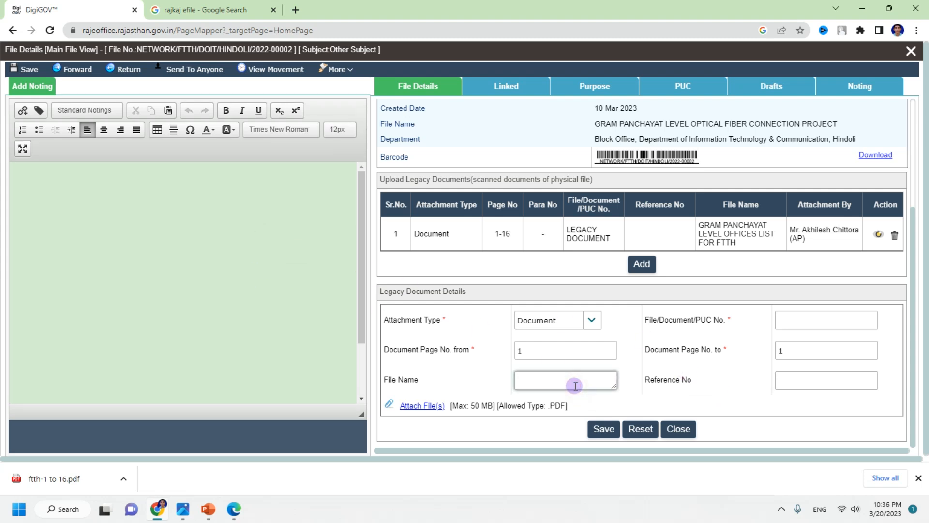